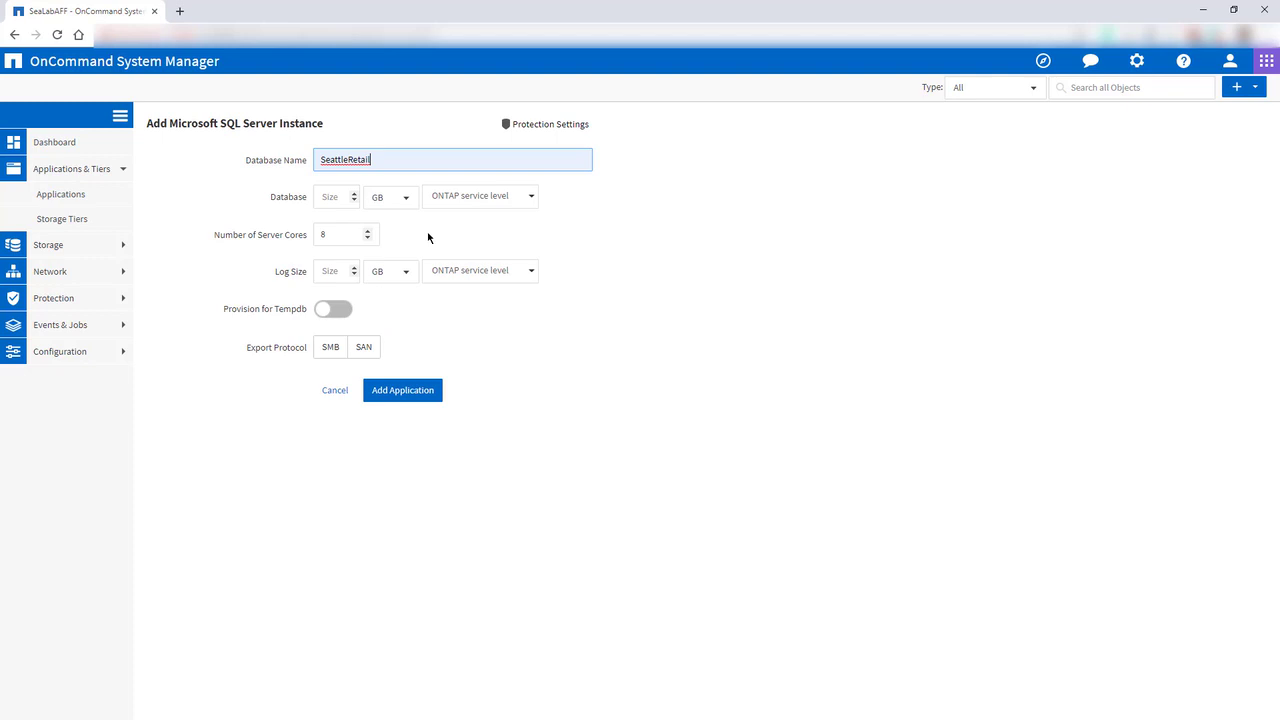
- Set the database size to 2 TB with the Extreme ONTAP service level
click(332, 197)
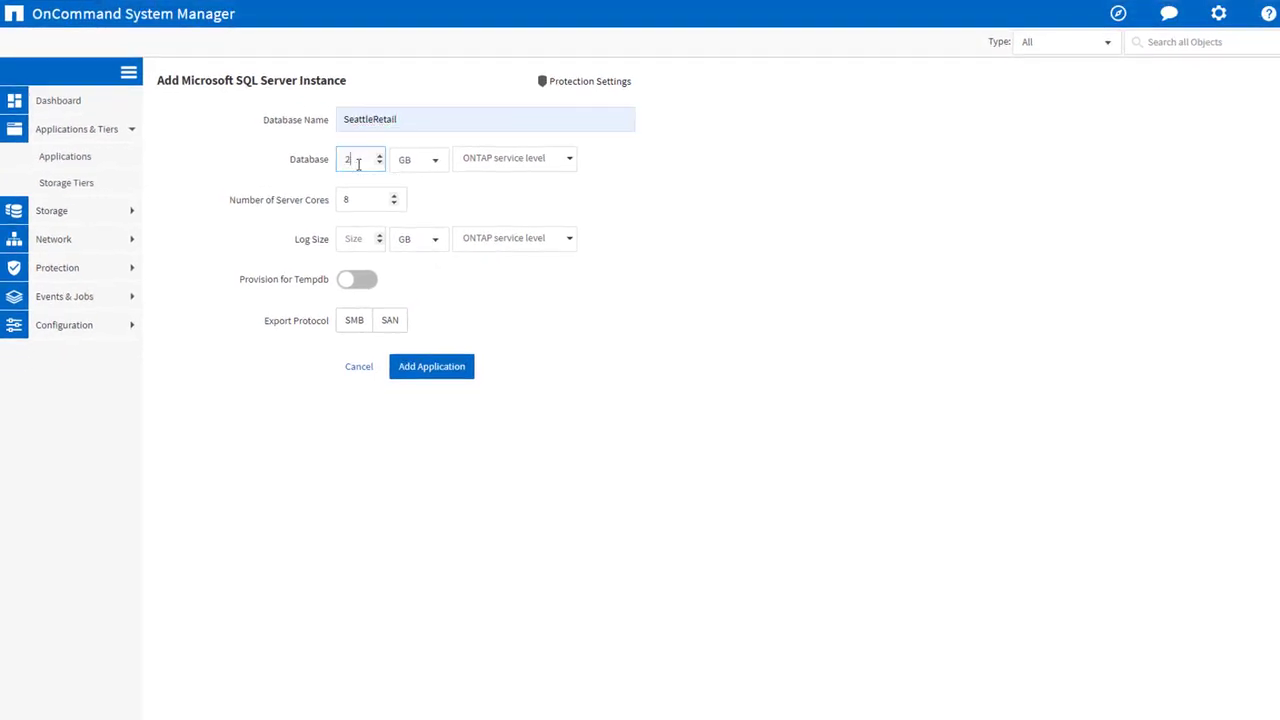
text(2)
click(436, 168)
click(415, 216)
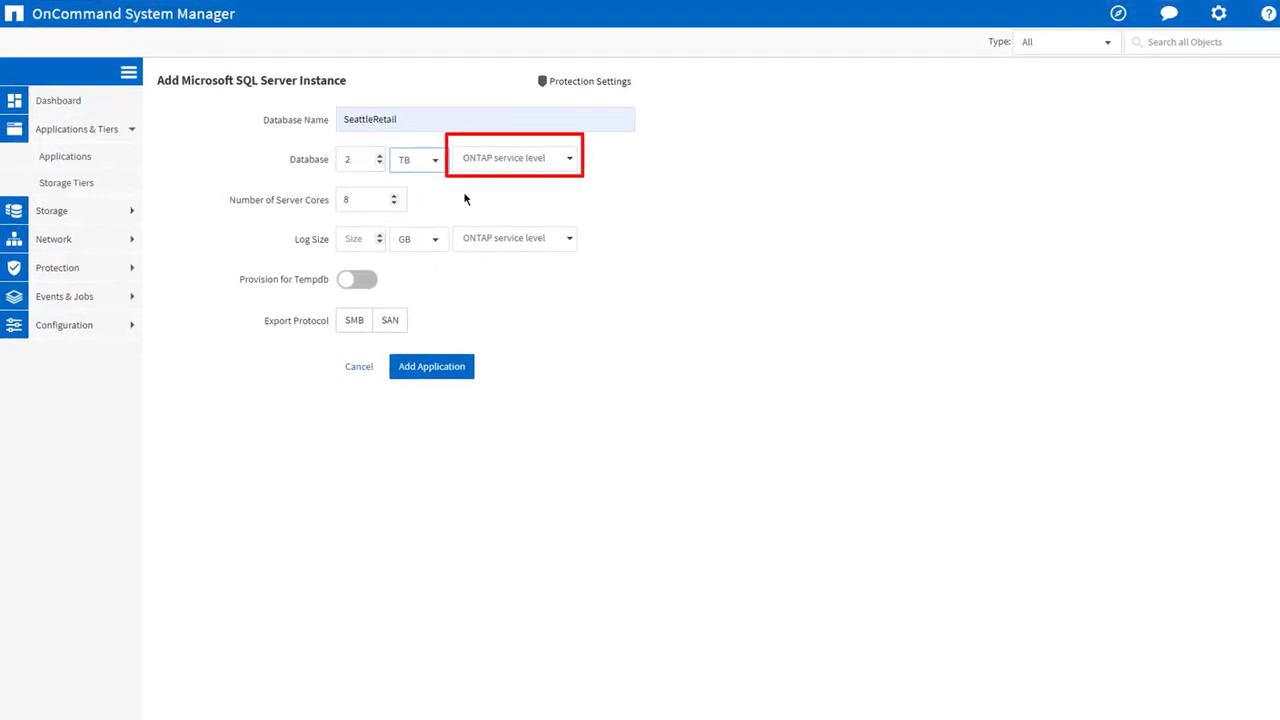
click(572, 165)
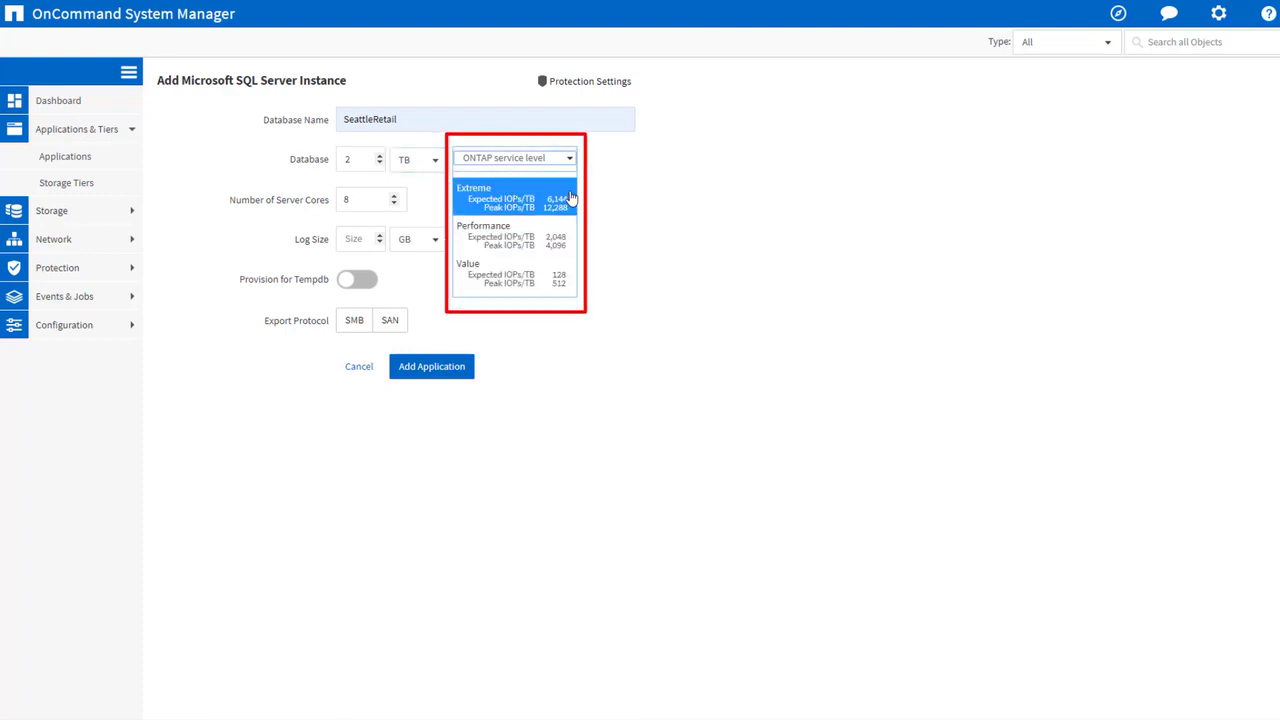
click(571, 207)
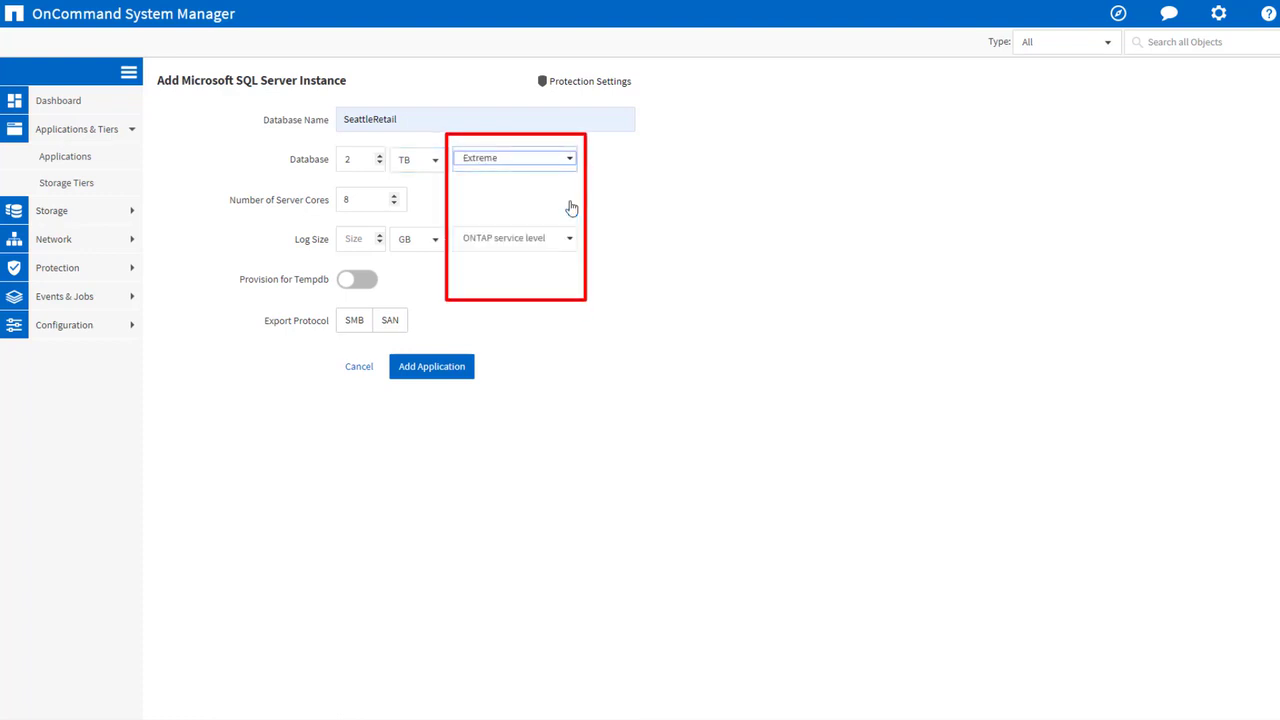
- Set the number of server cores to 24 and the log size to 500 GB with the Extreme service level
double_click(356, 199)
text(24)
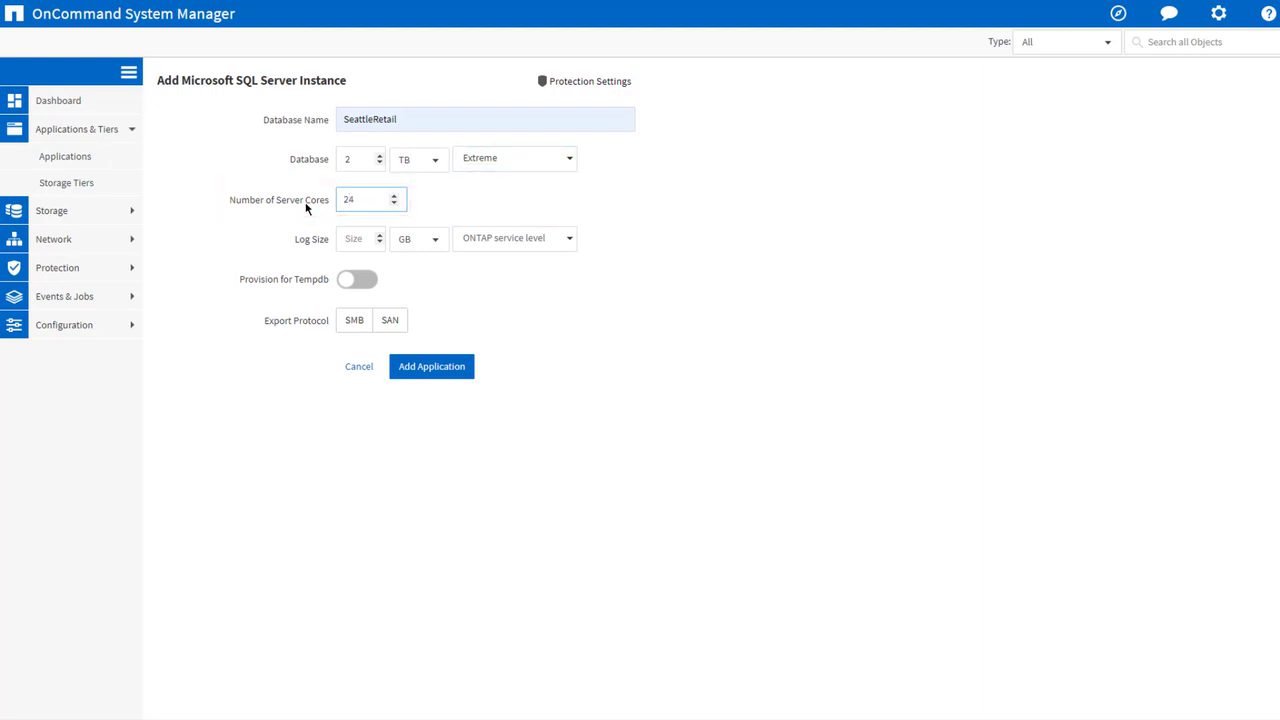
click(365, 238)
click(568, 246)
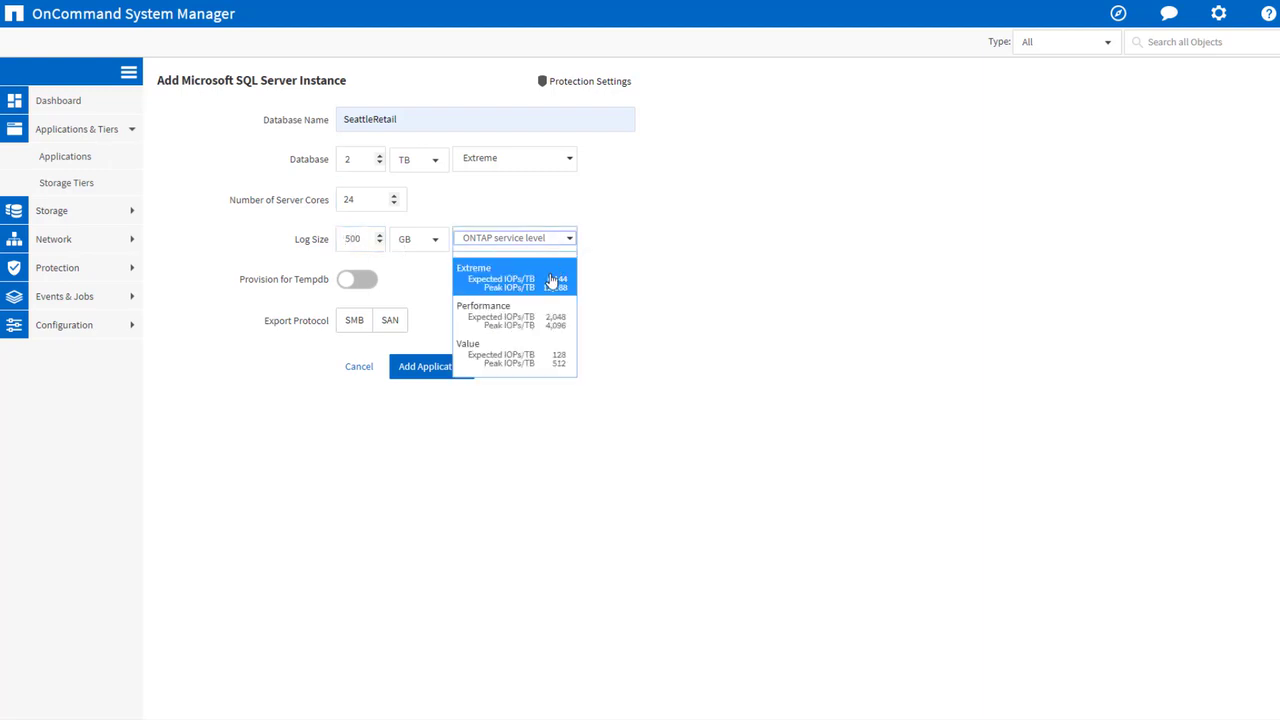
click(495, 268)
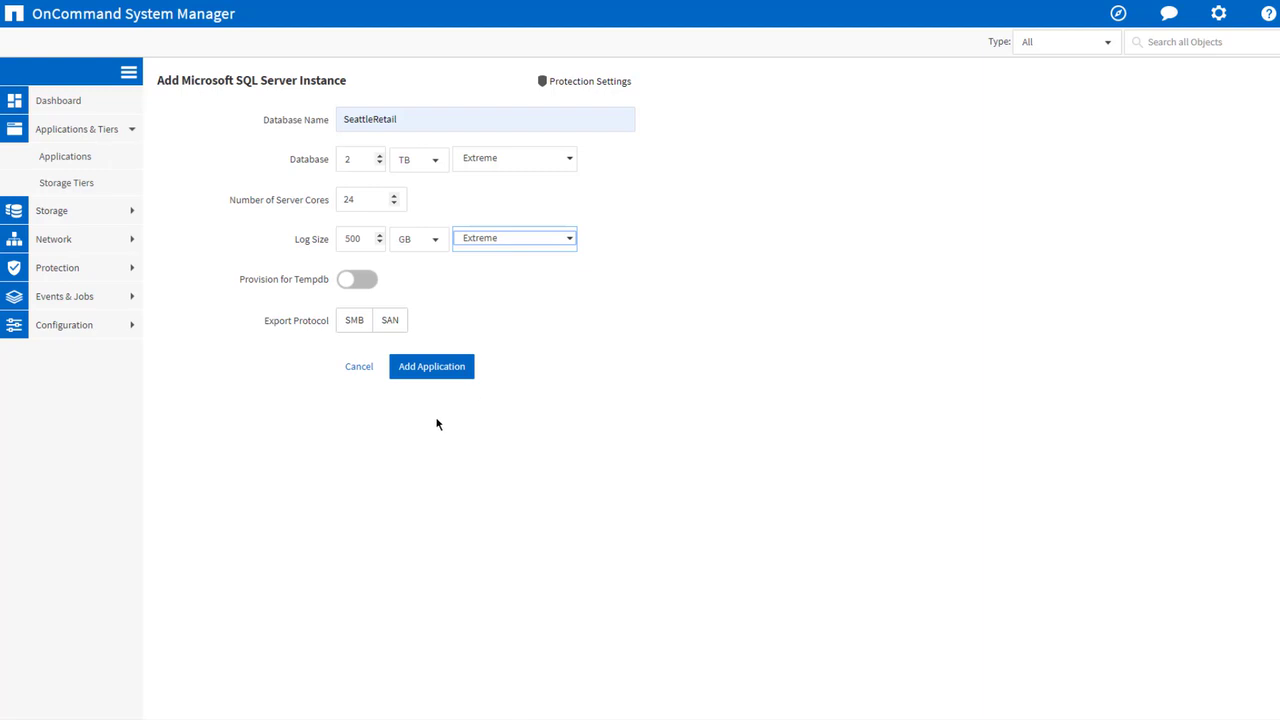
- Enable Tempdb provisioning with a size of 100 GB and the Performance service level
click(360, 281)
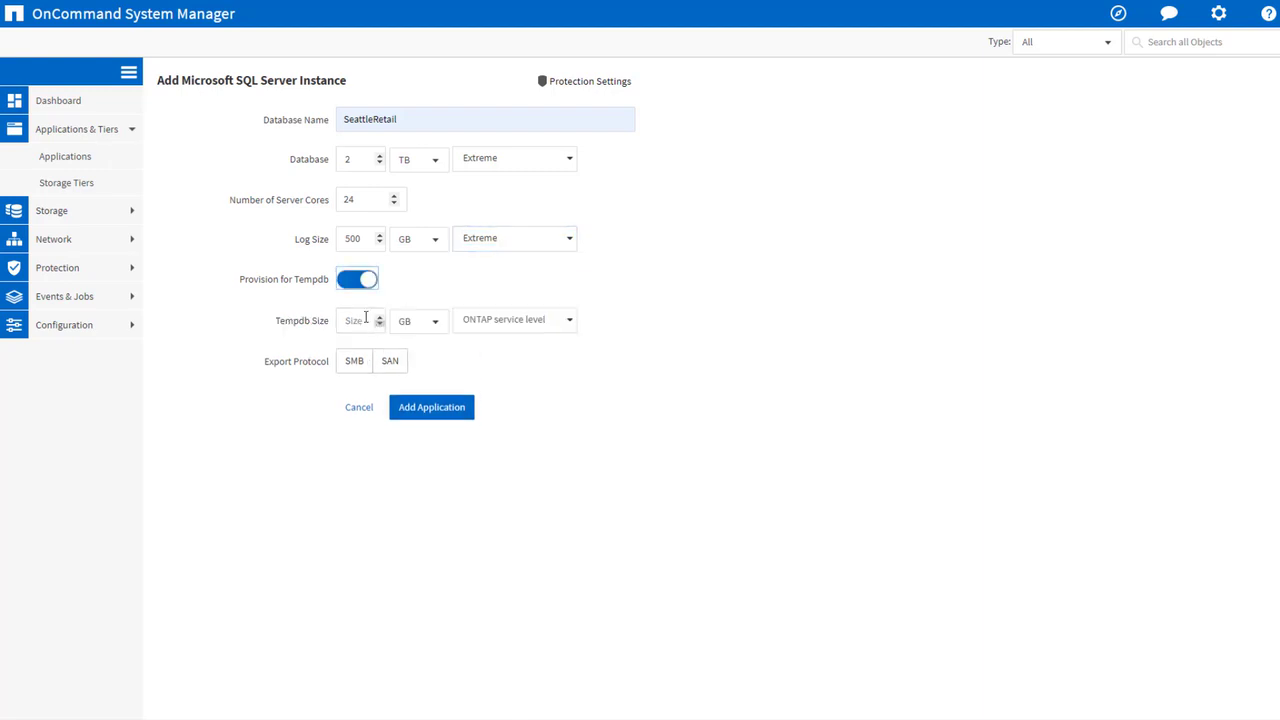
click(372, 319)
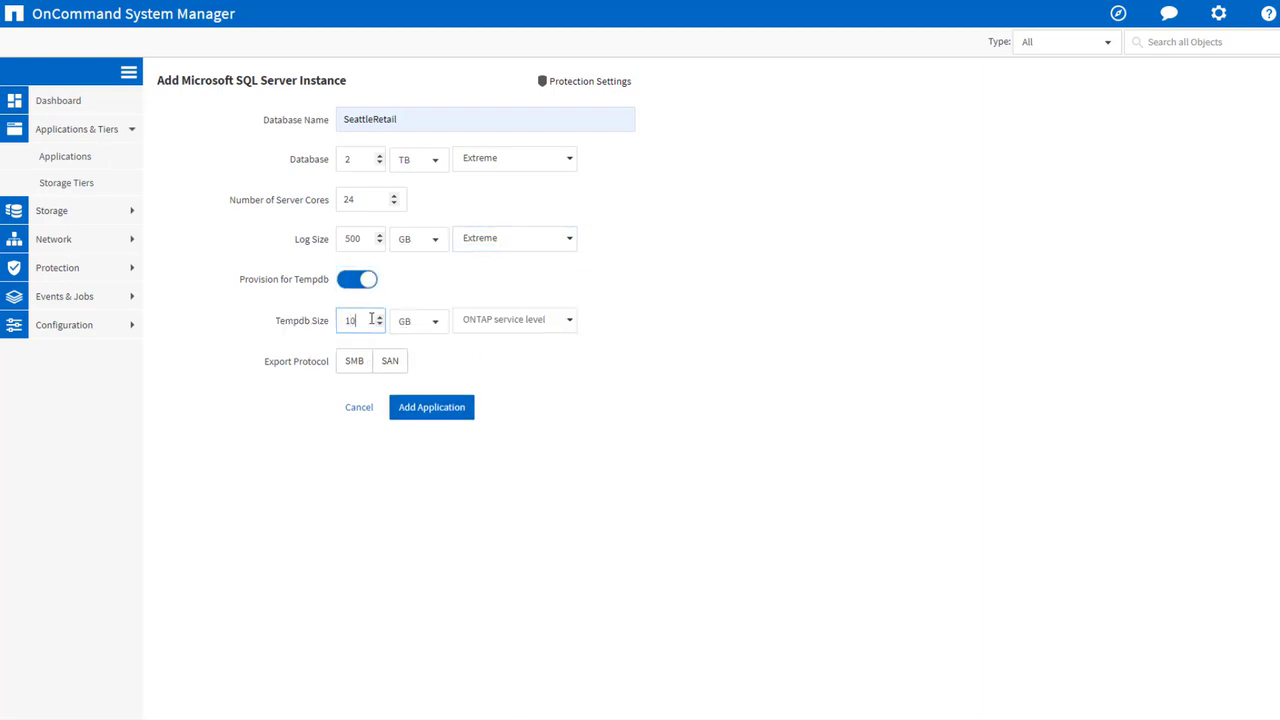
click(575, 326)
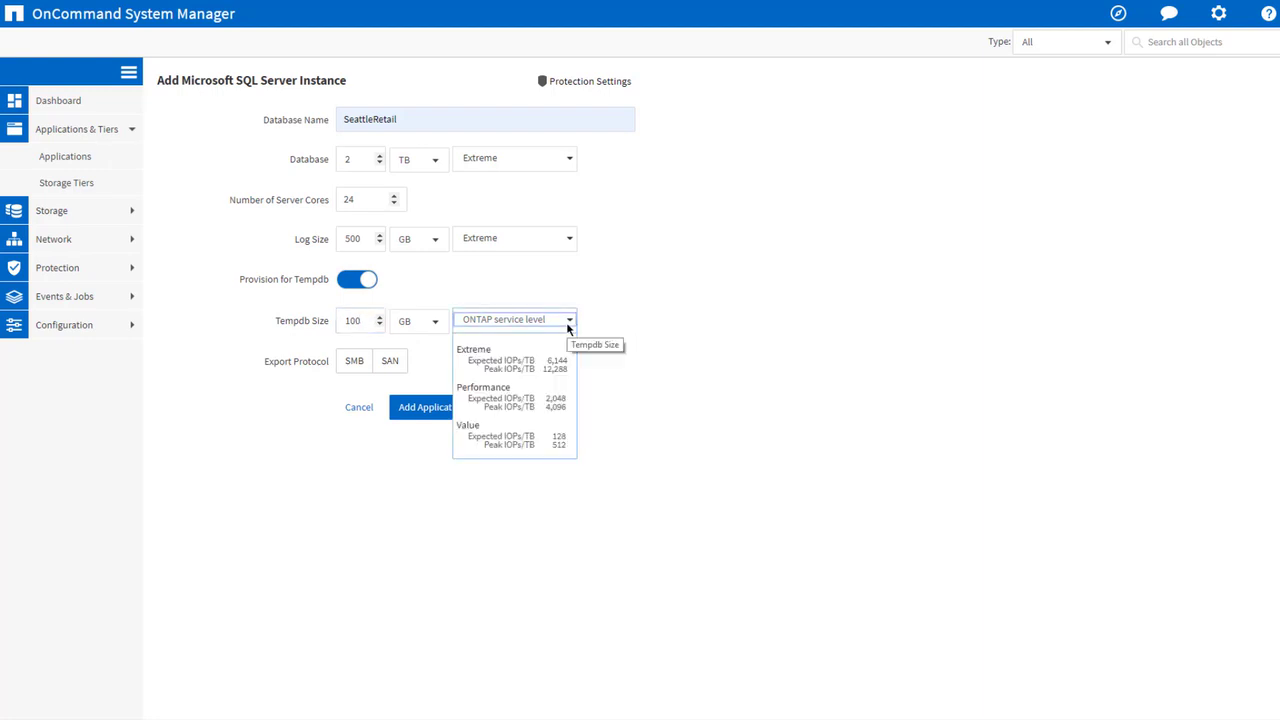
click(526, 408)
- Export over SAN to the existing initiator group SQLProd01 and add the SQL Server application
click(389, 363)
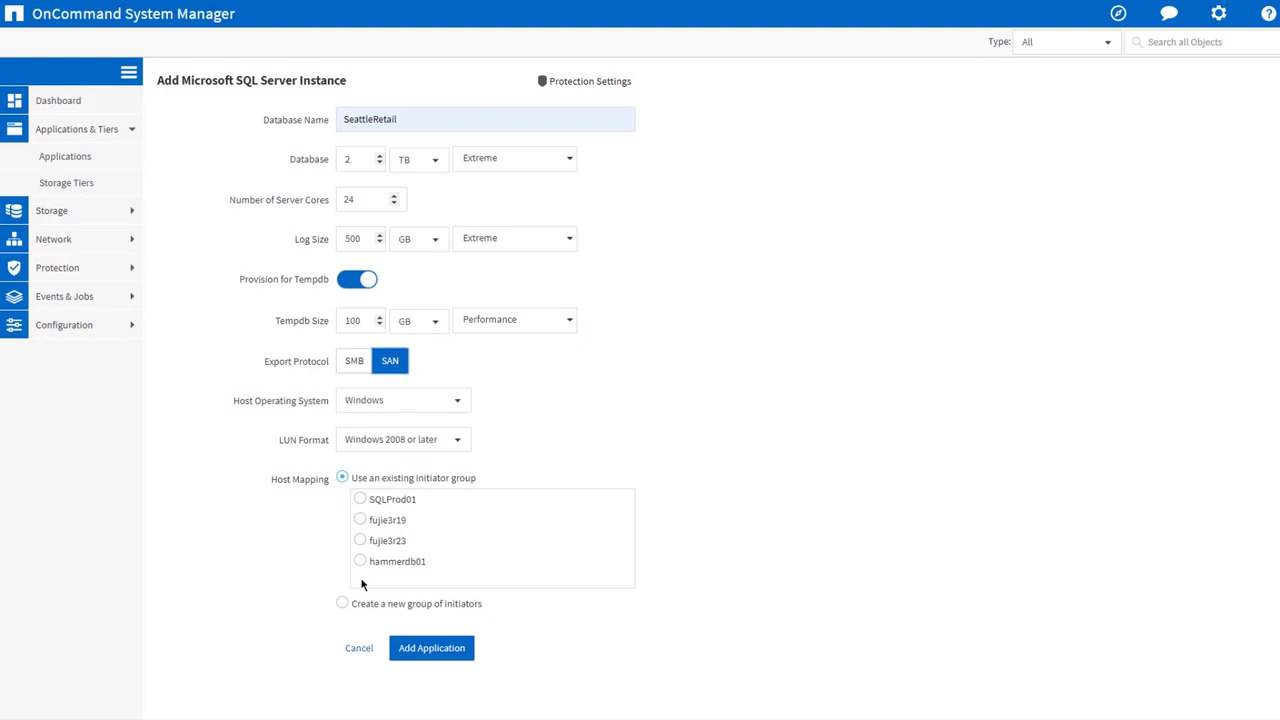
click(360, 499)
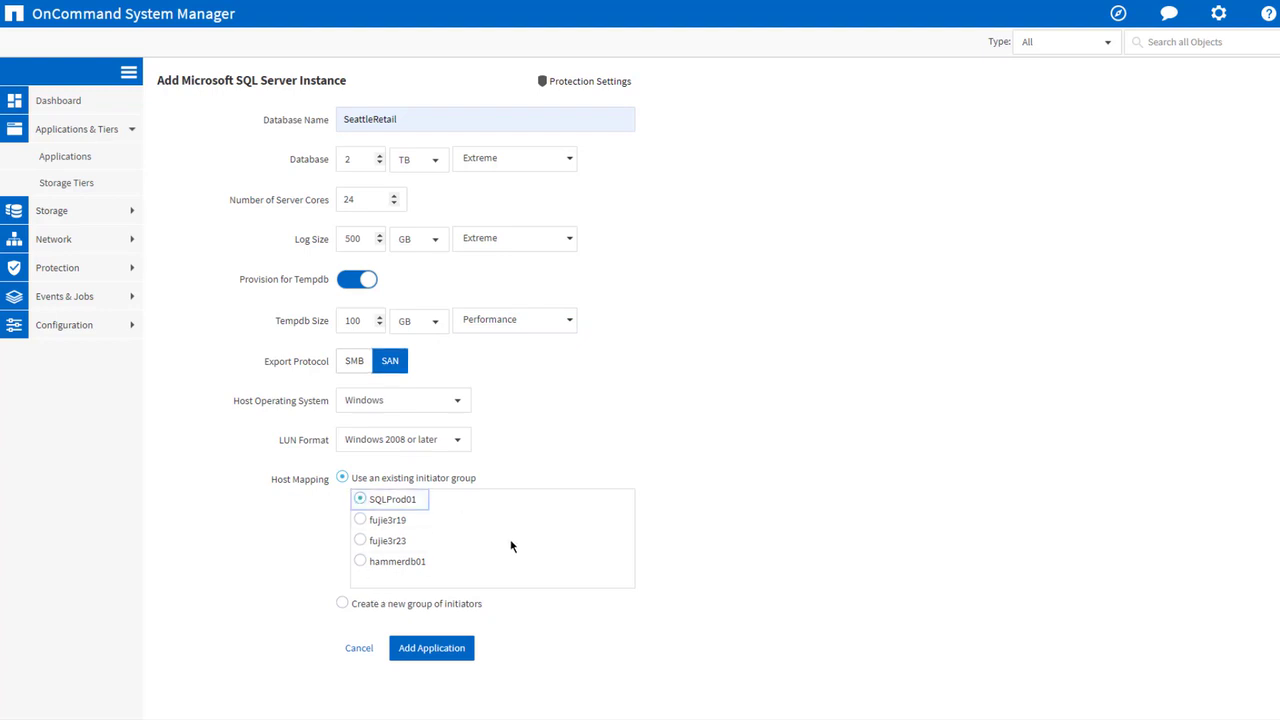
click(443, 651)
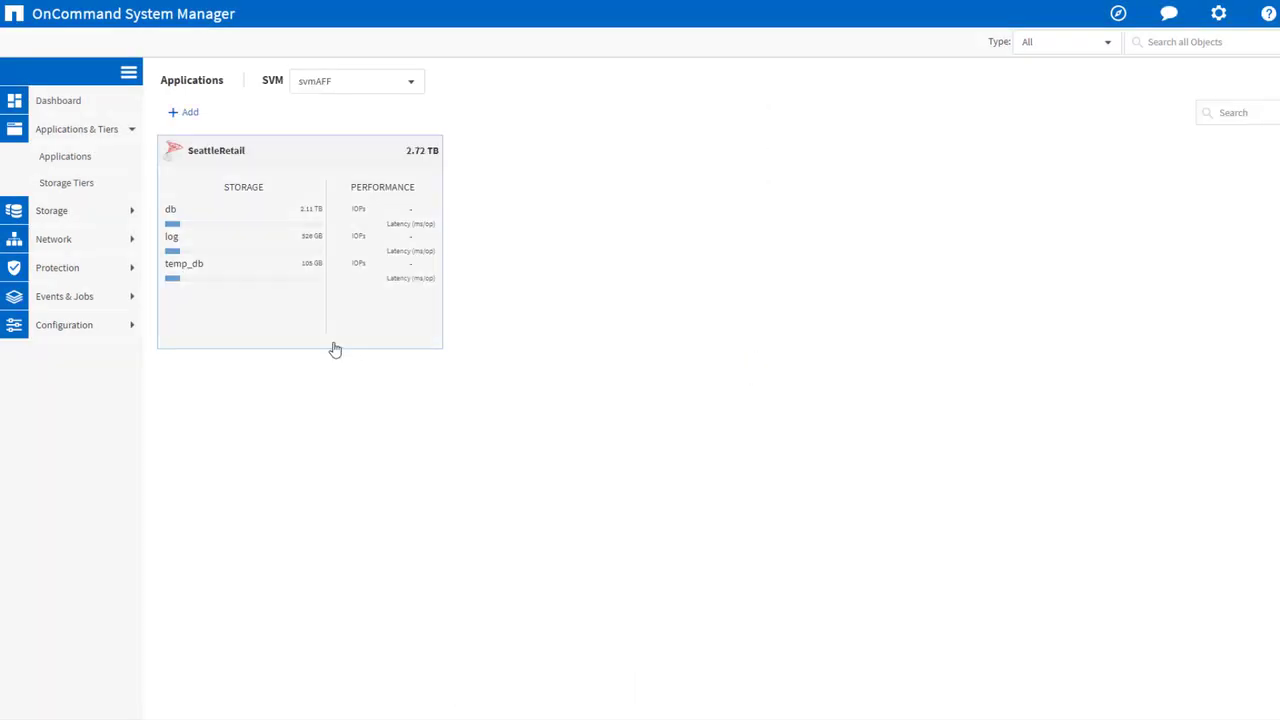
- Review the storage provisioned for SeattleRetail, including its volumes and LUNs
mouse_move(226, 261)
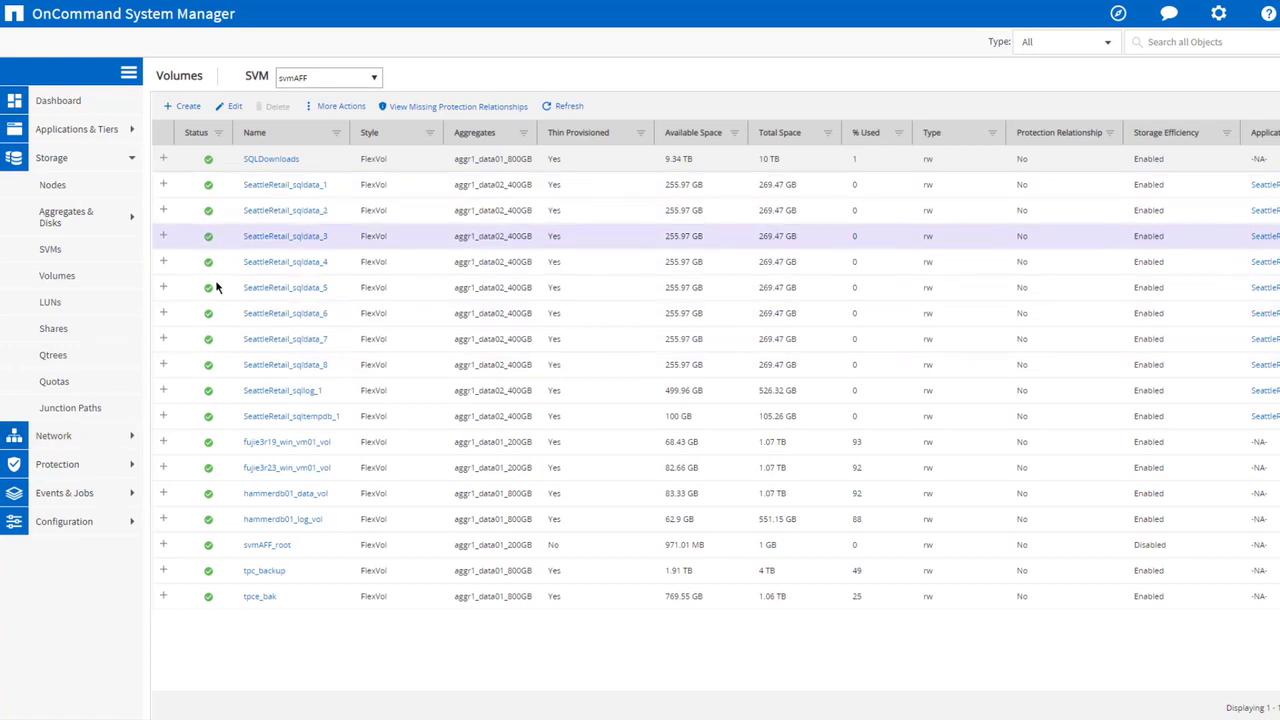
click(89, 301)
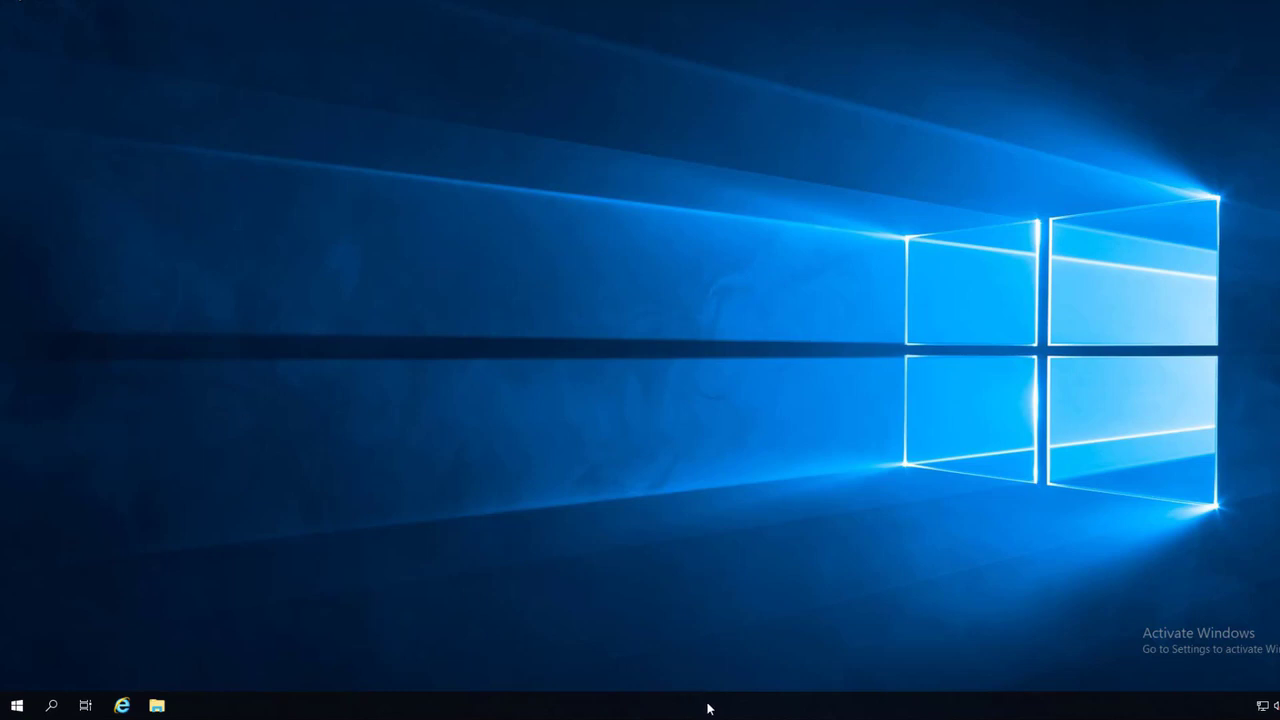
- Check the number of virtual processors in the Windows server's Task Manager, and close it
right_click(707, 708)
click(742, 631)
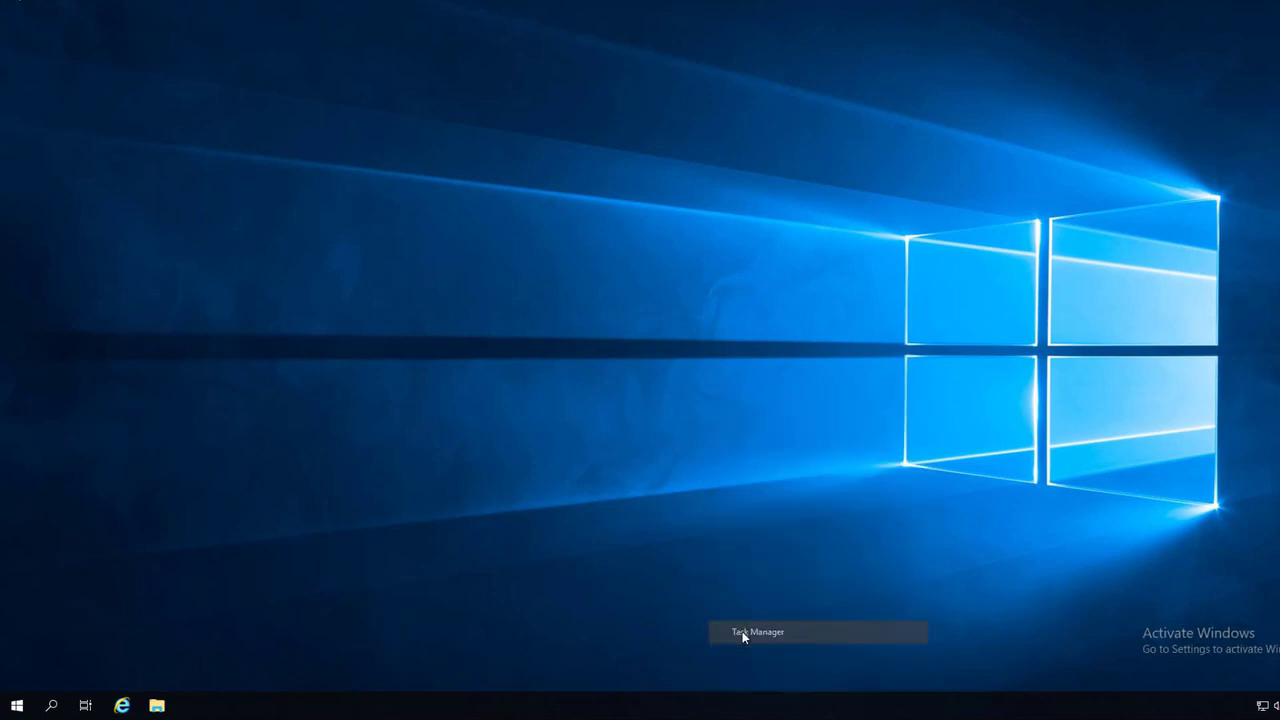
click(186, 91)
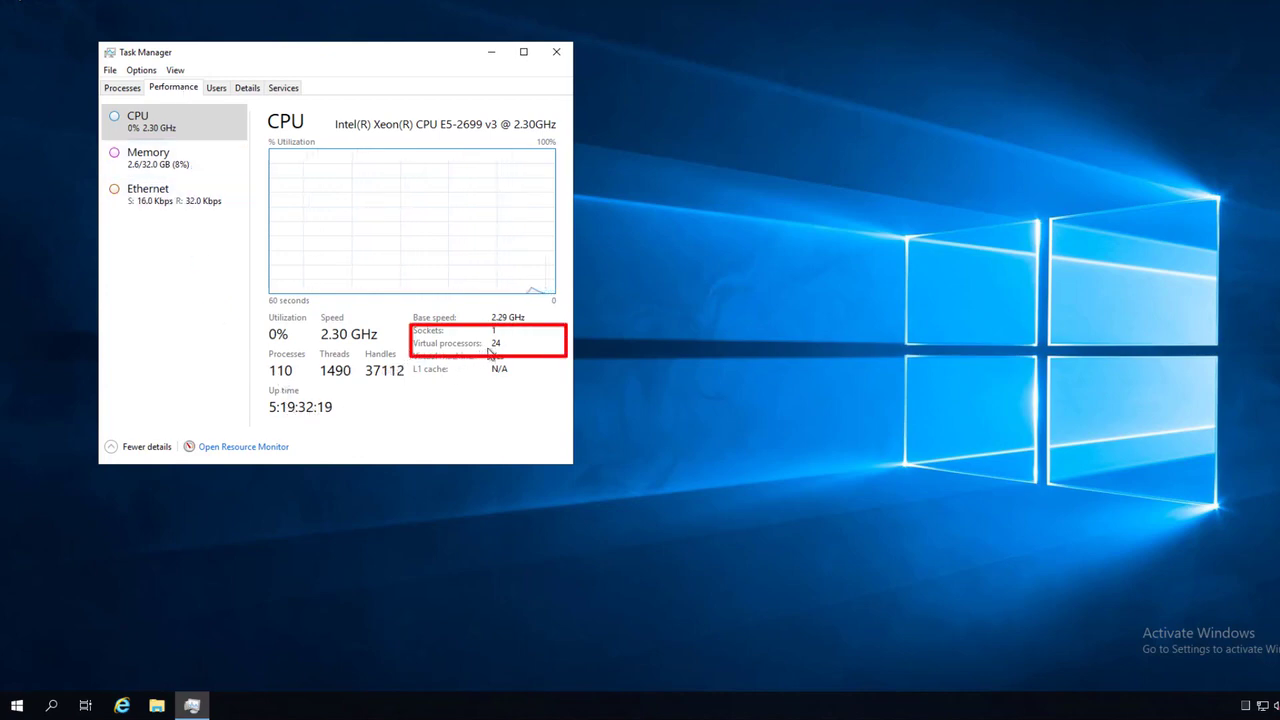
click(557, 53)
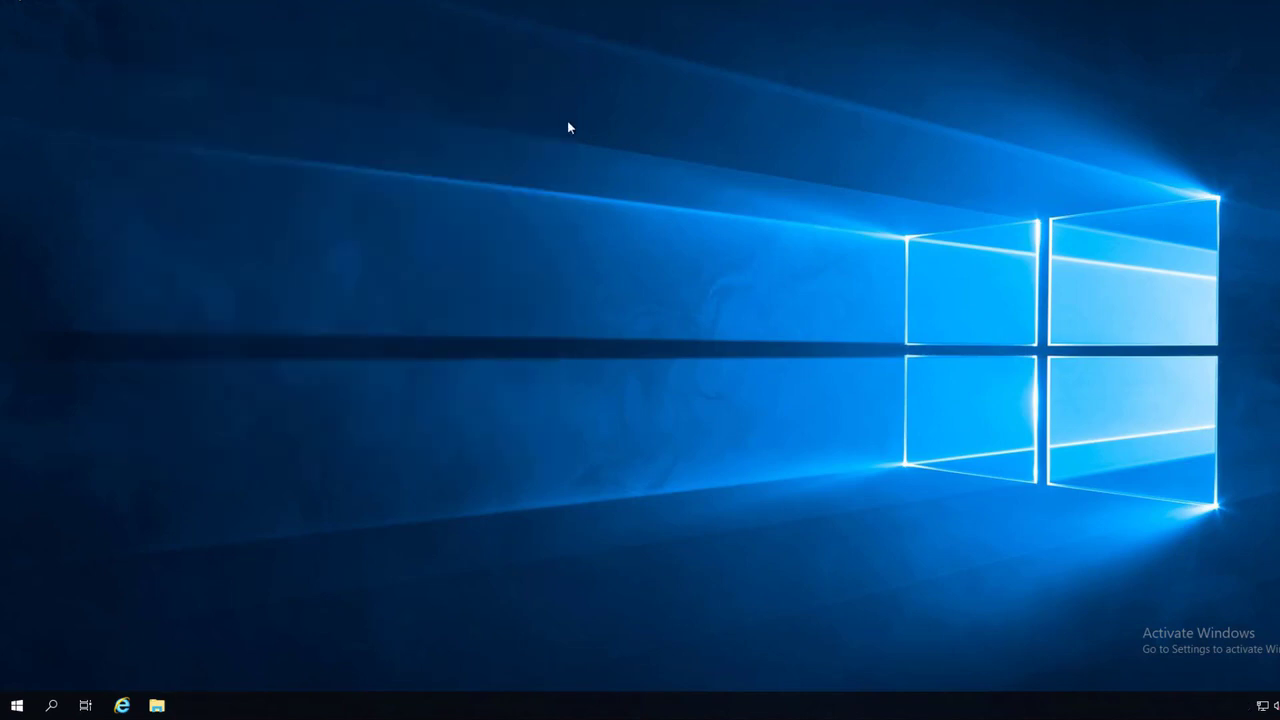
- Open Disk Management in a maximized window and rescan the disks for the new LUNs
right_click(18, 708)
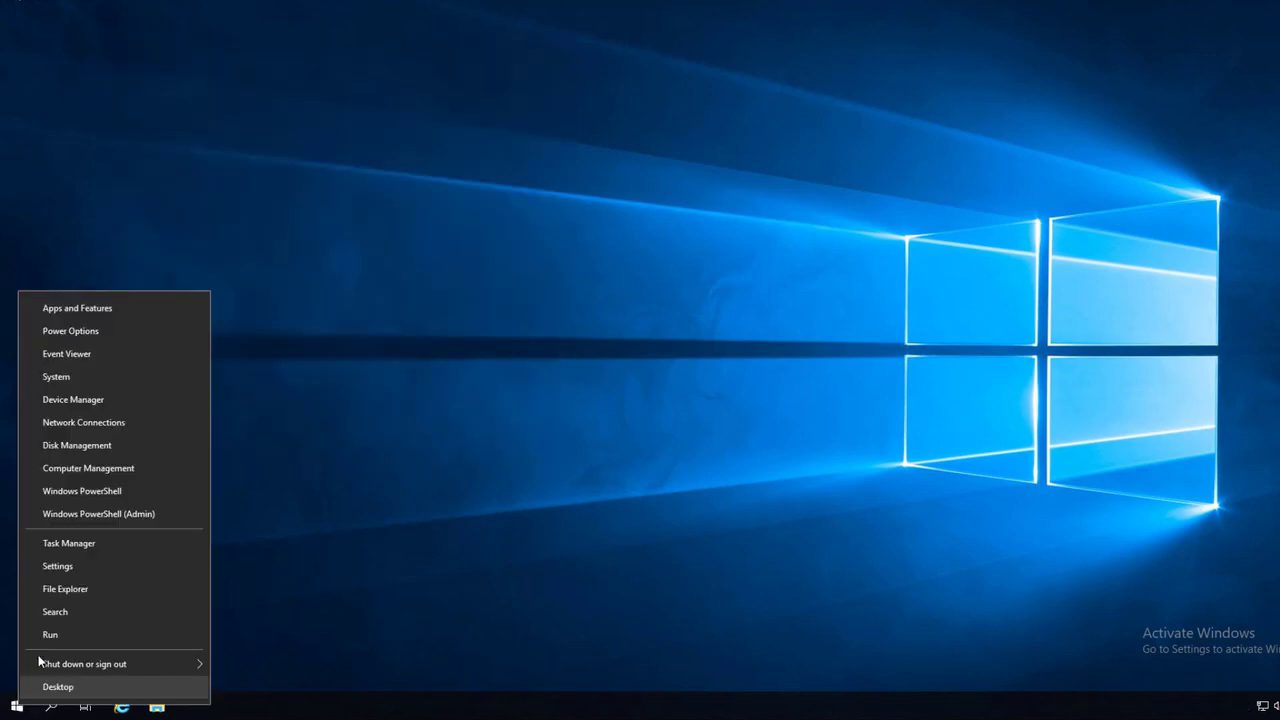
click(84, 447)
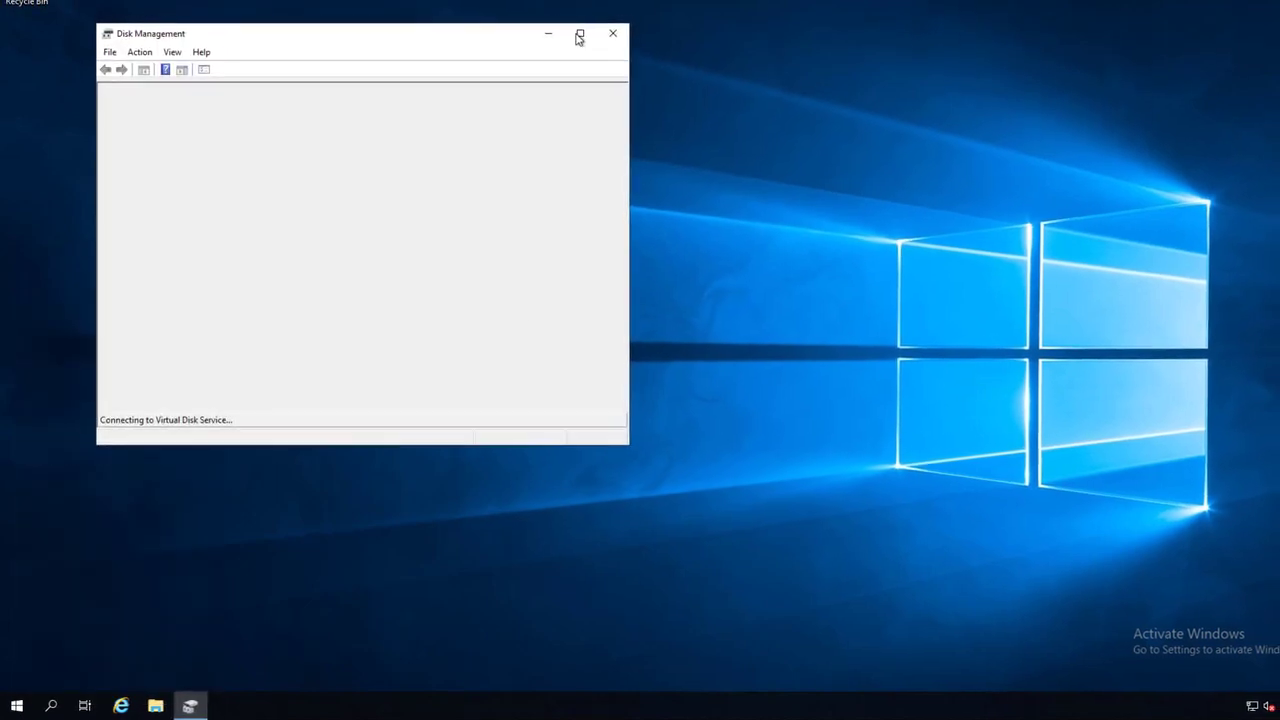
click(584, 28)
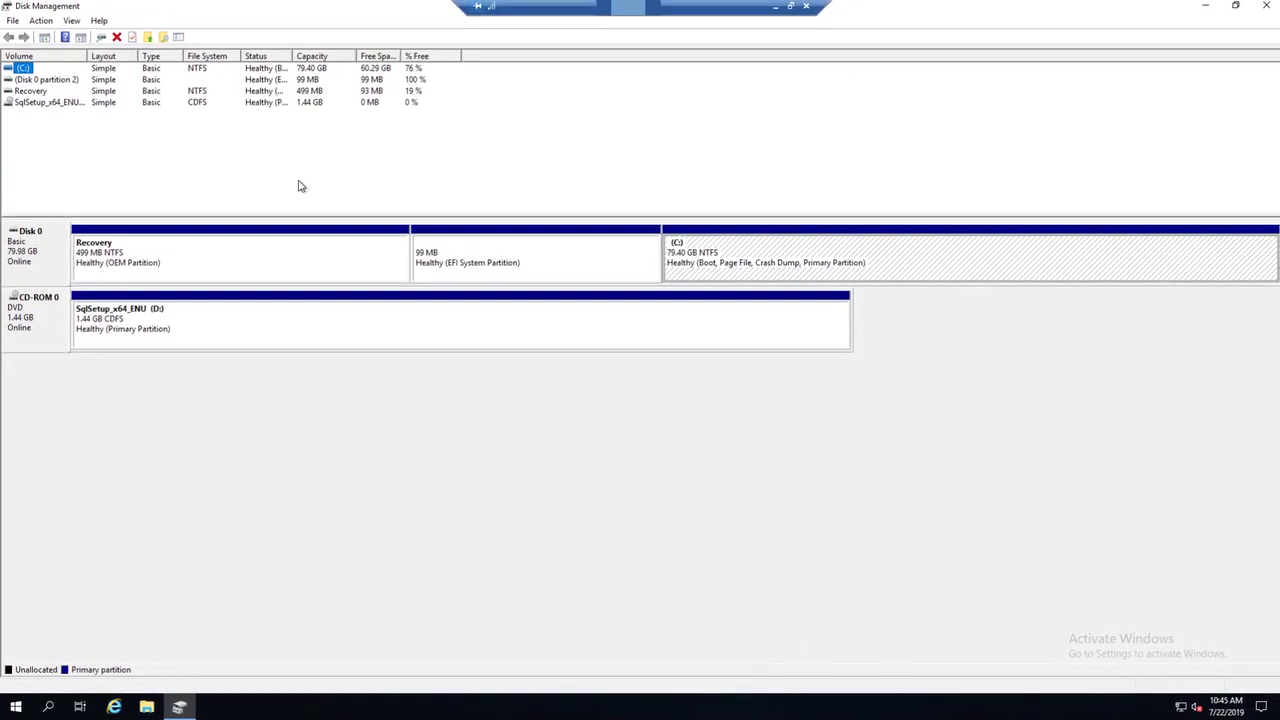
click(42, 22)
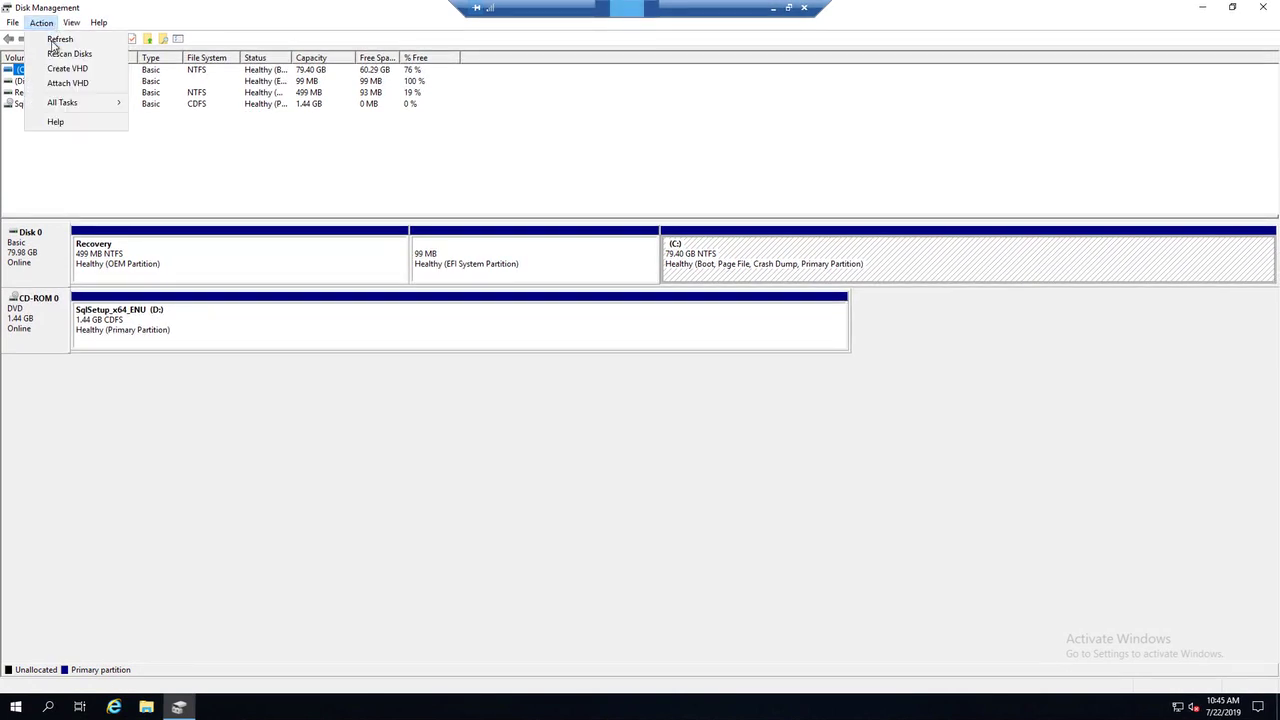
click(56, 53)
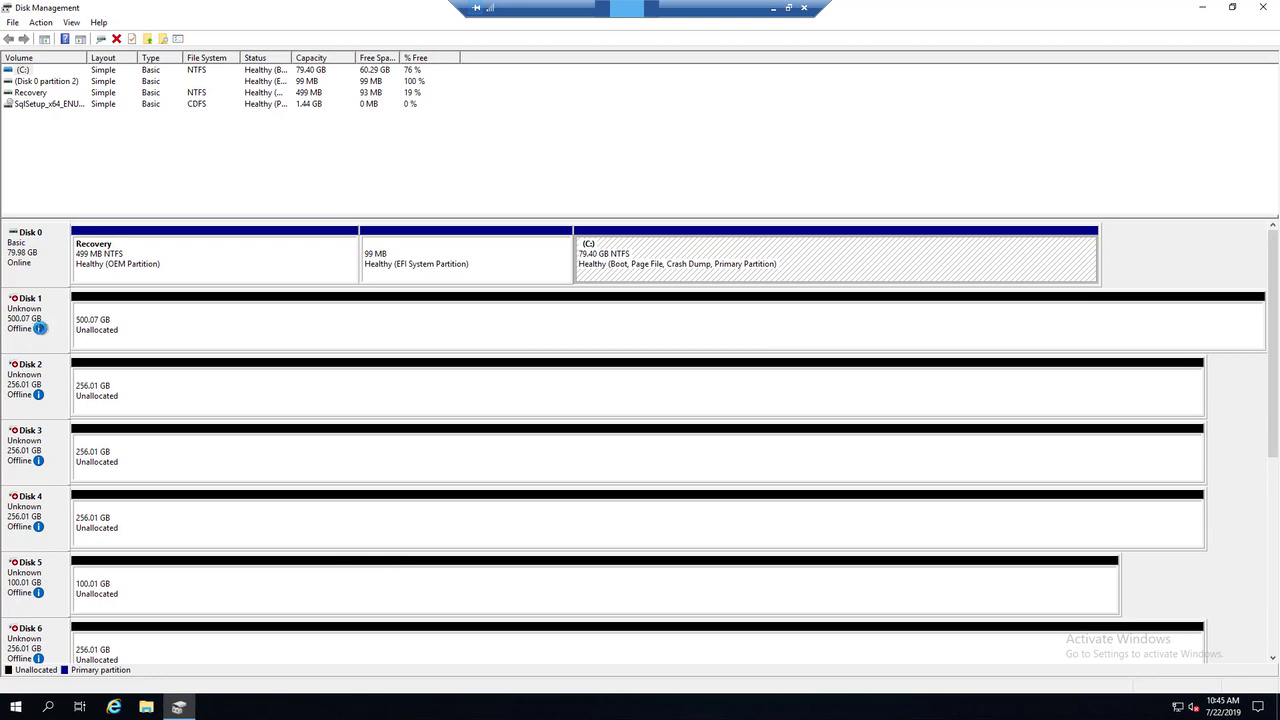
- Bring Disk 1 online and initialize it with the GPT partition style
right_click(52, 314)
click(88, 321)
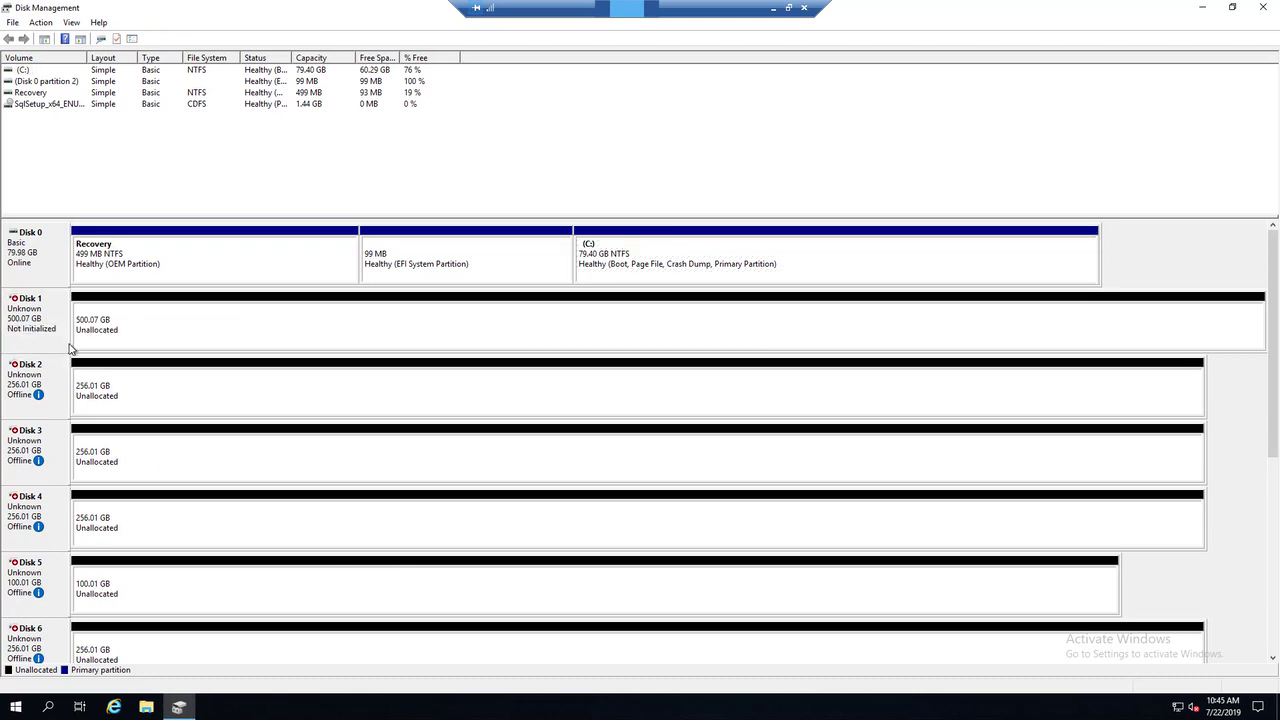
right_click(58, 329)
click(68, 333)
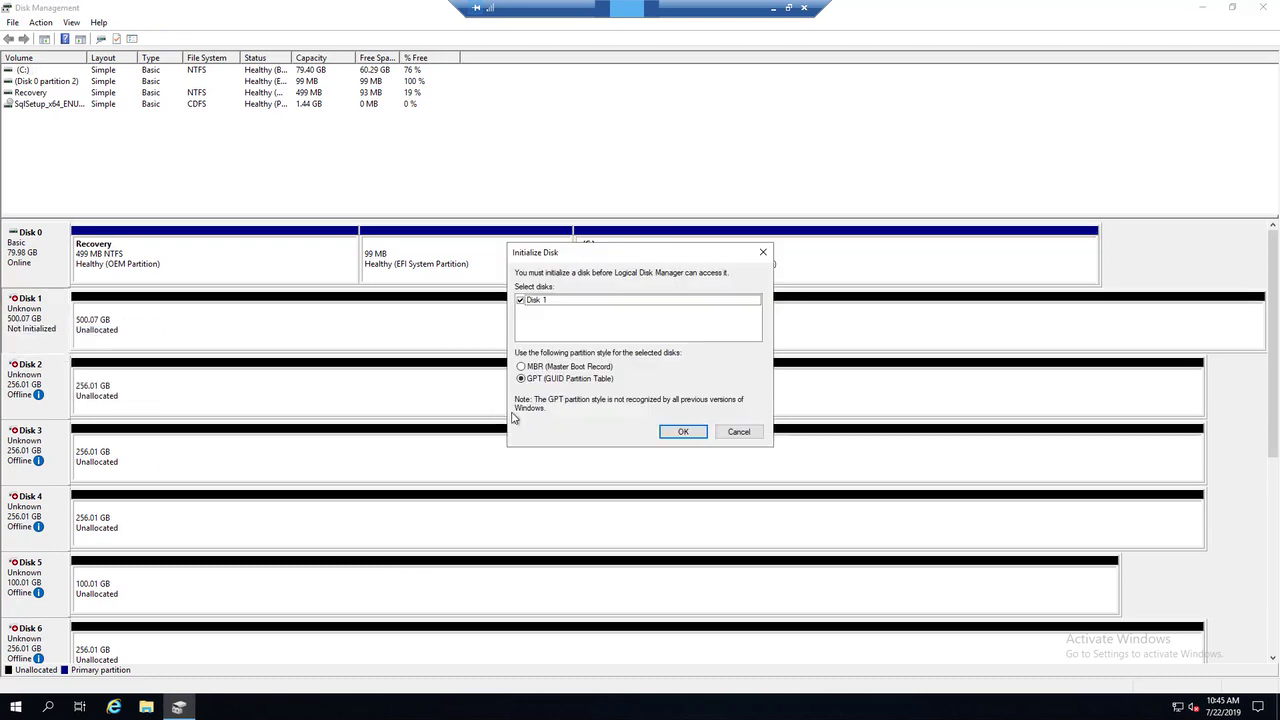
click(684, 433)
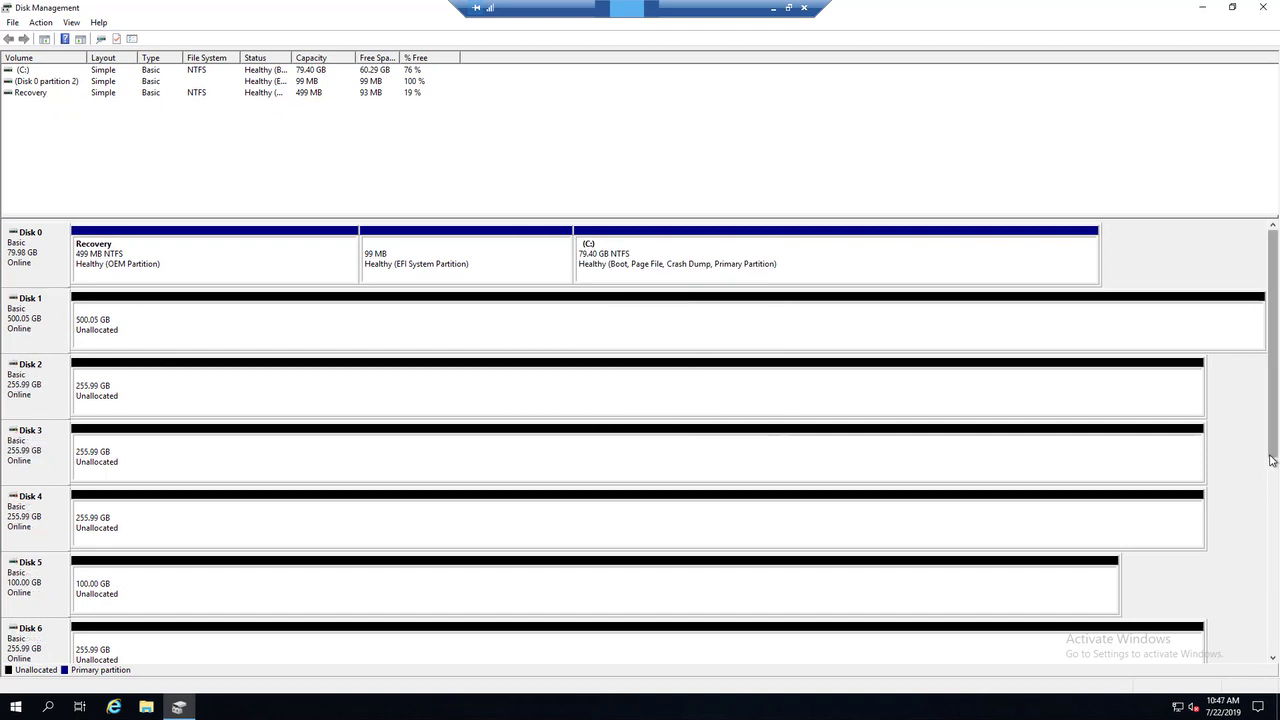
- Start a new simple volume on Disk 1 using the full size of 512054 MB
drag(1273, 461, 1273, 395)
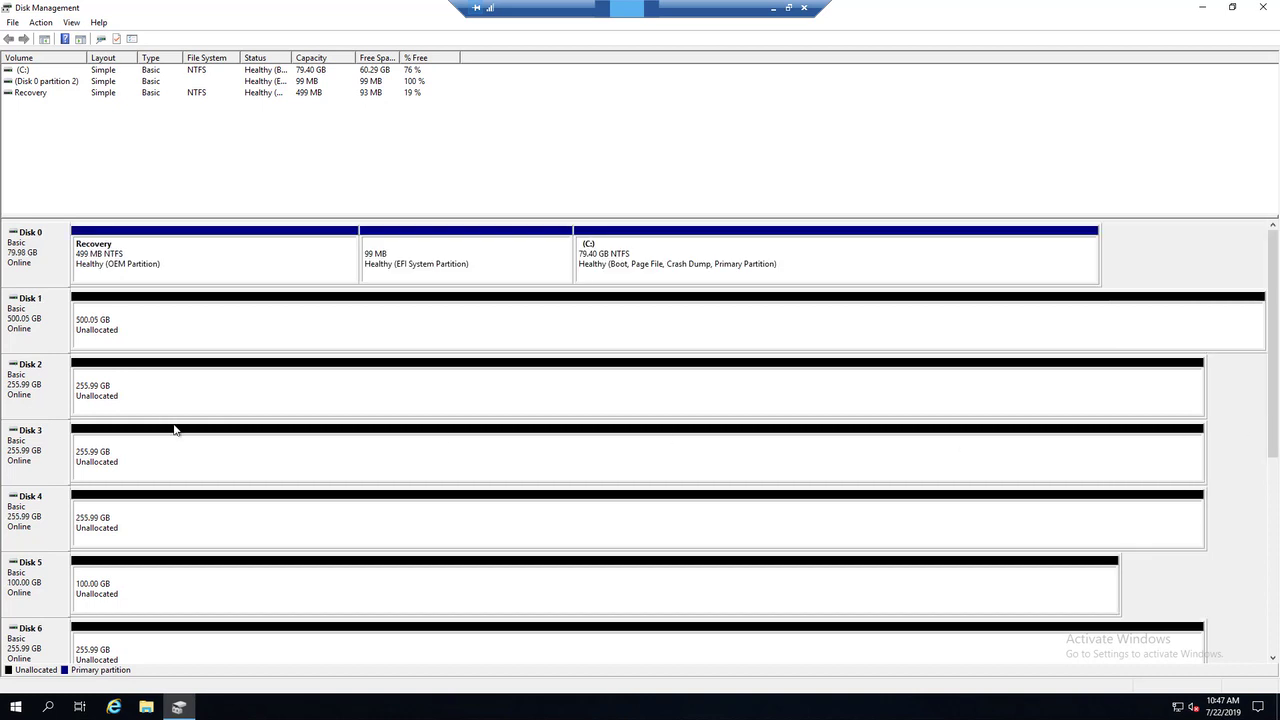
right_click(166, 337)
click(186, 340)
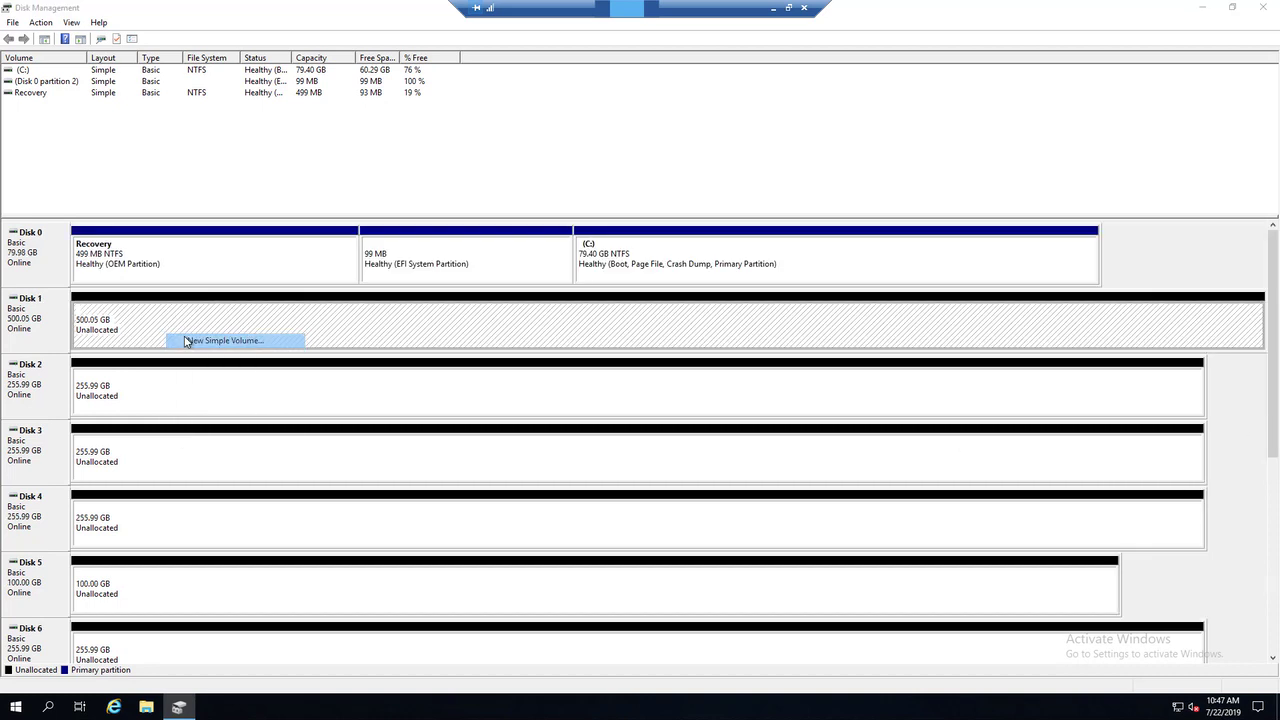
click(260, 309)
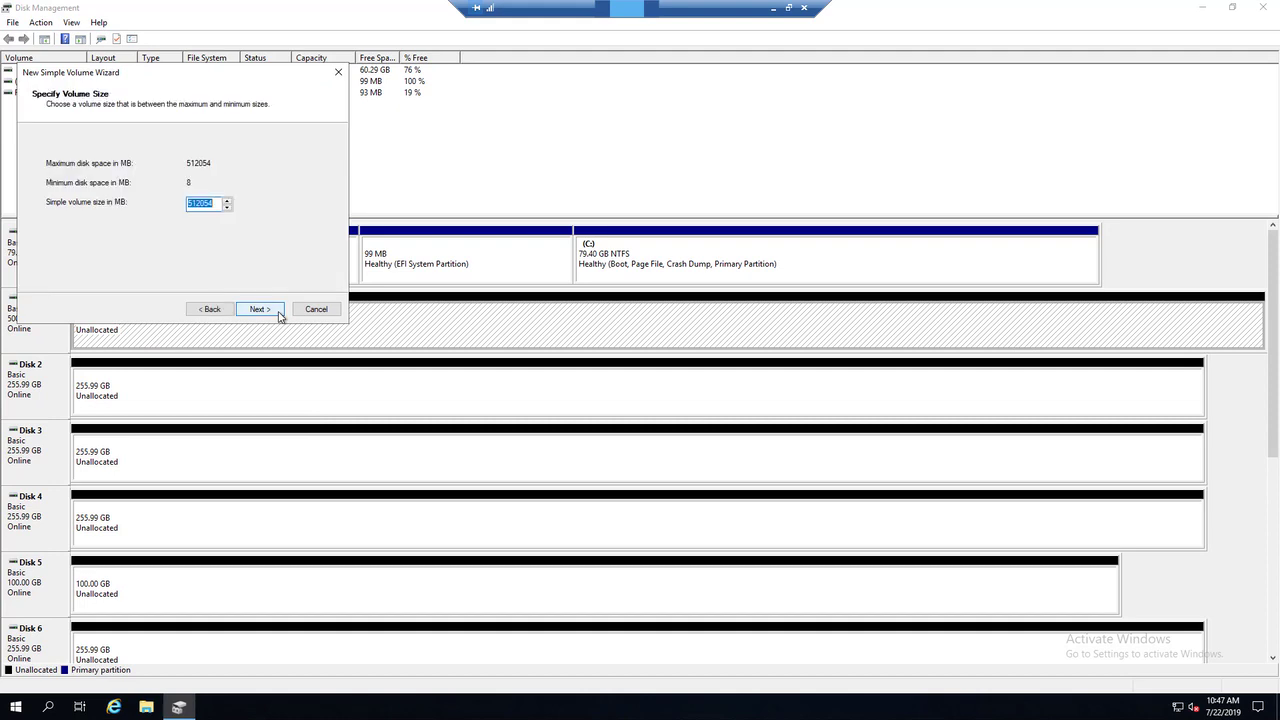
click(260, 309)
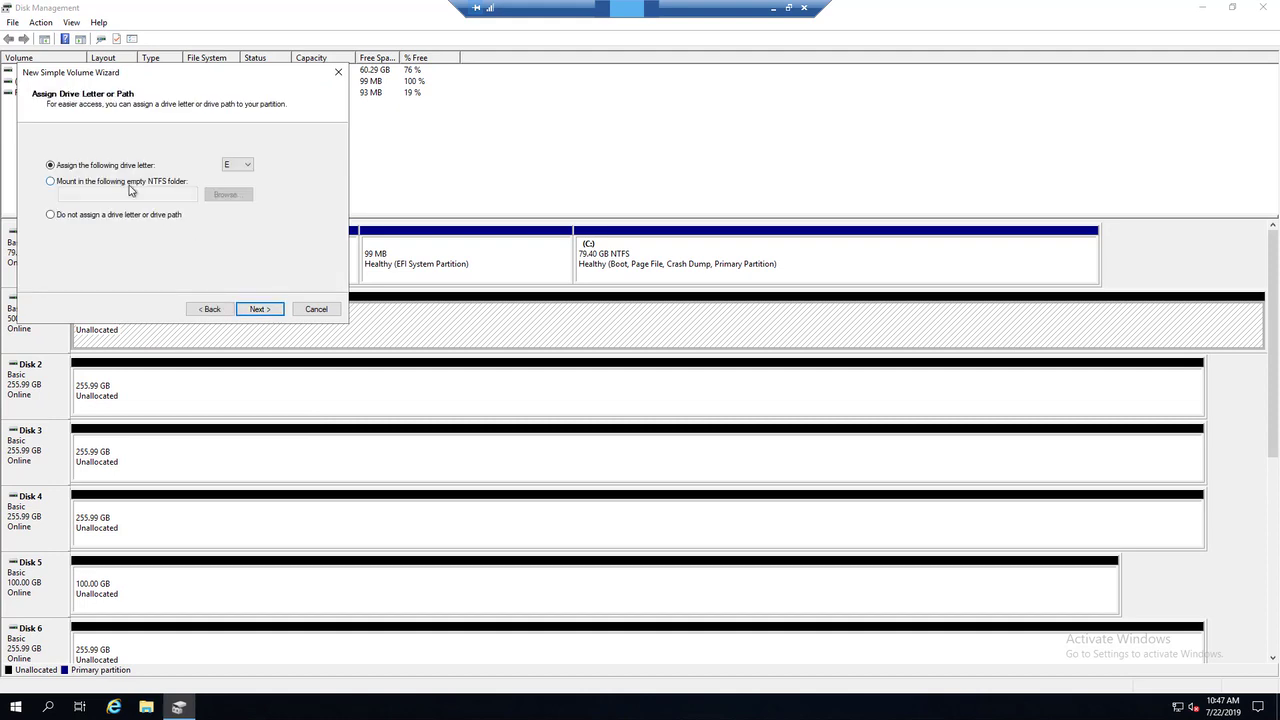
- Mount the volume in a new empty NTFS folder, C:\MSSQL\Log, instead of assigning a drive letter
click(170, 183)
click(227, 194)
click(259, 221)
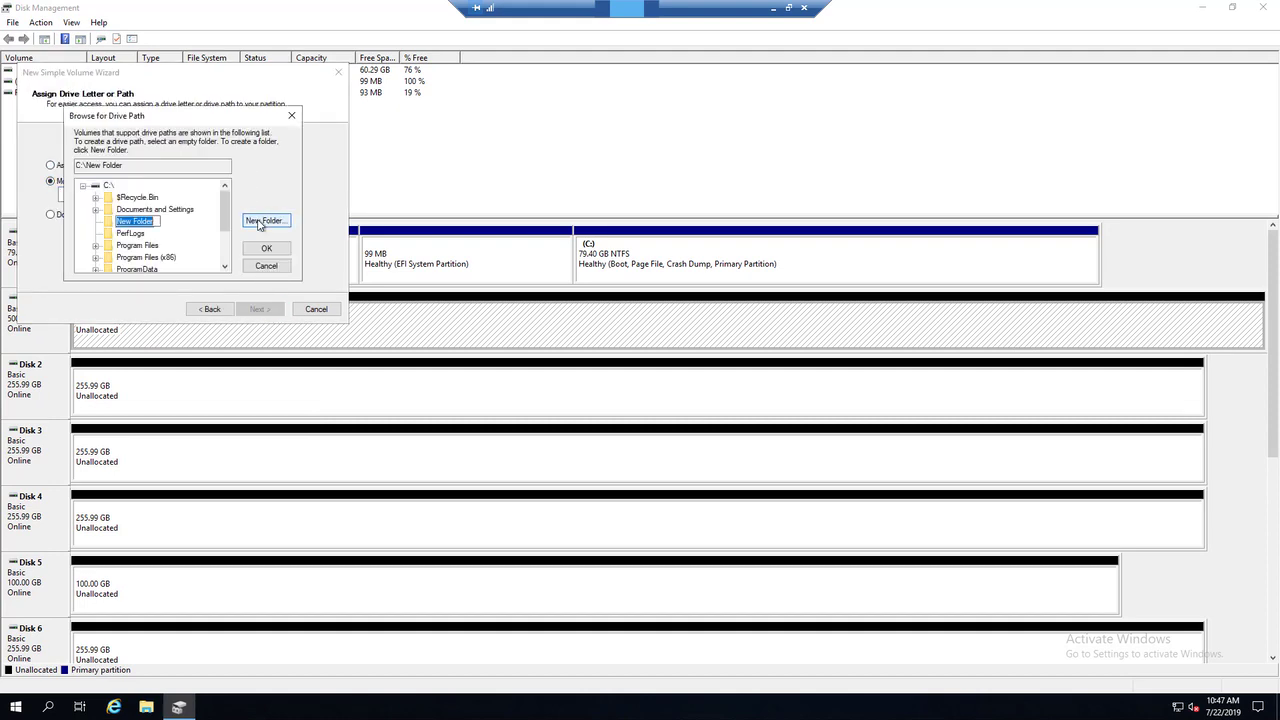
text(MSSQL)
key(Return)
click(265, 220)
text(Log)
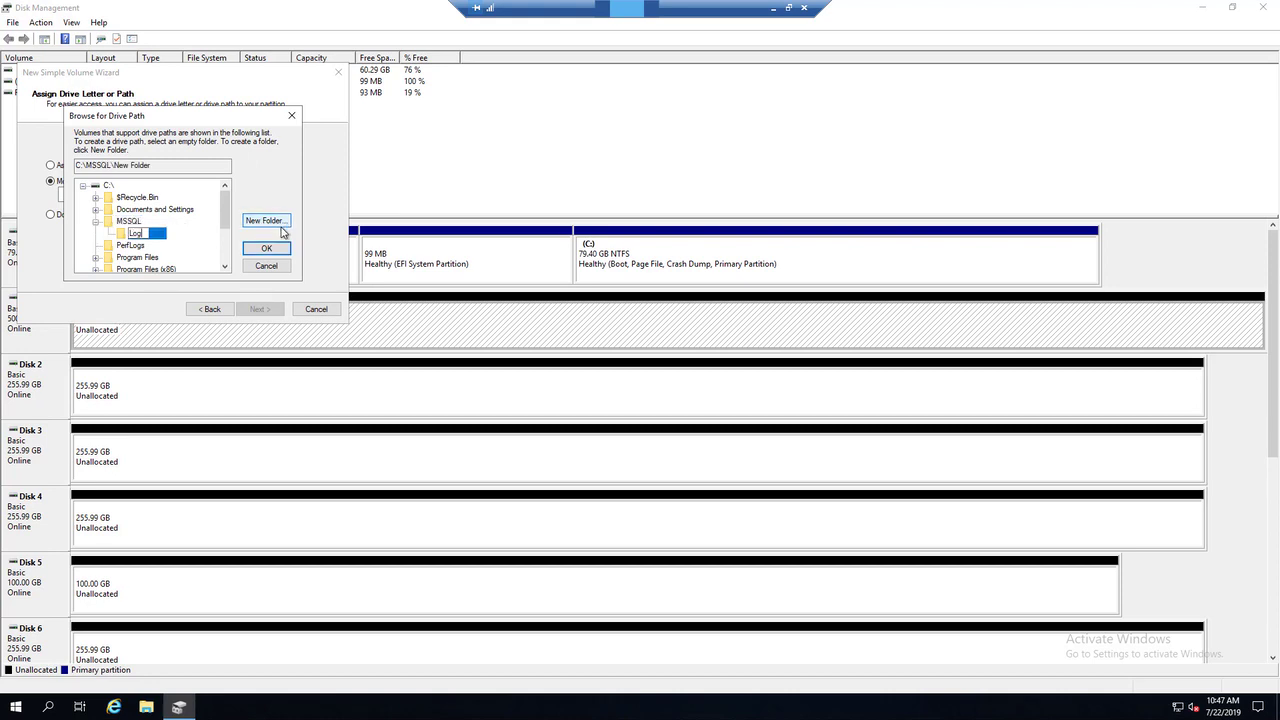
click(281, 250)
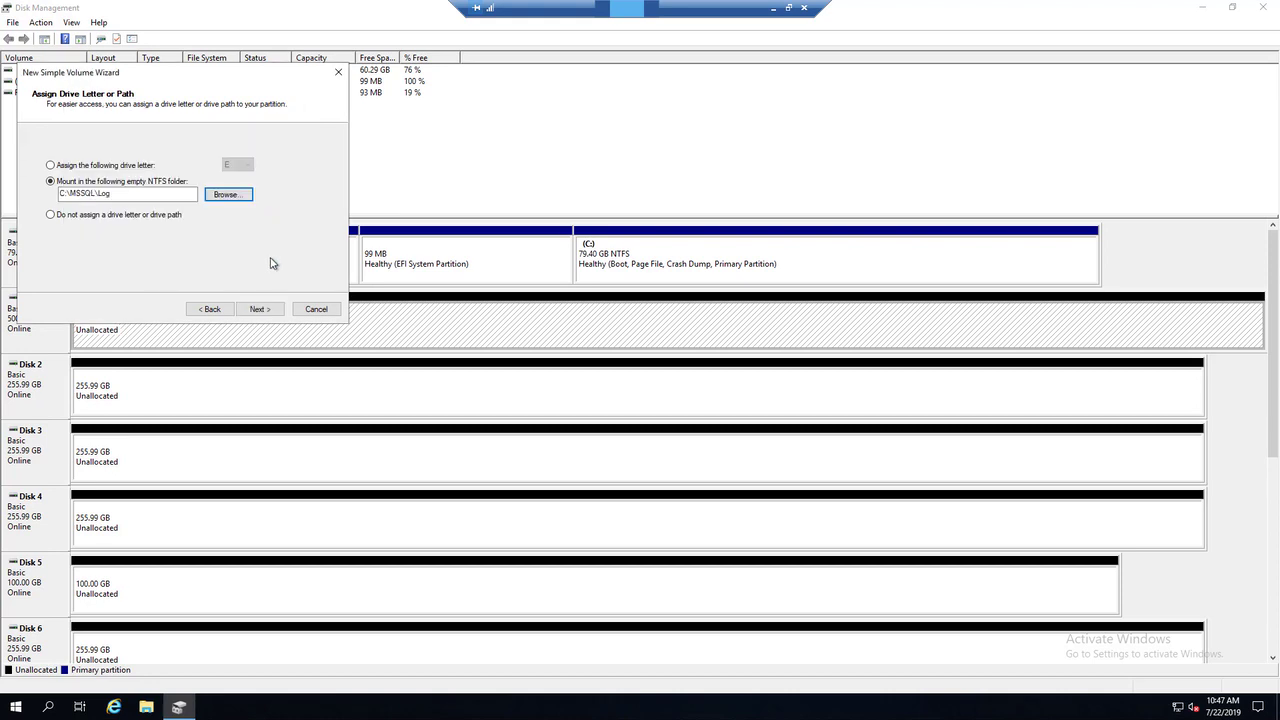
click(272, 314)
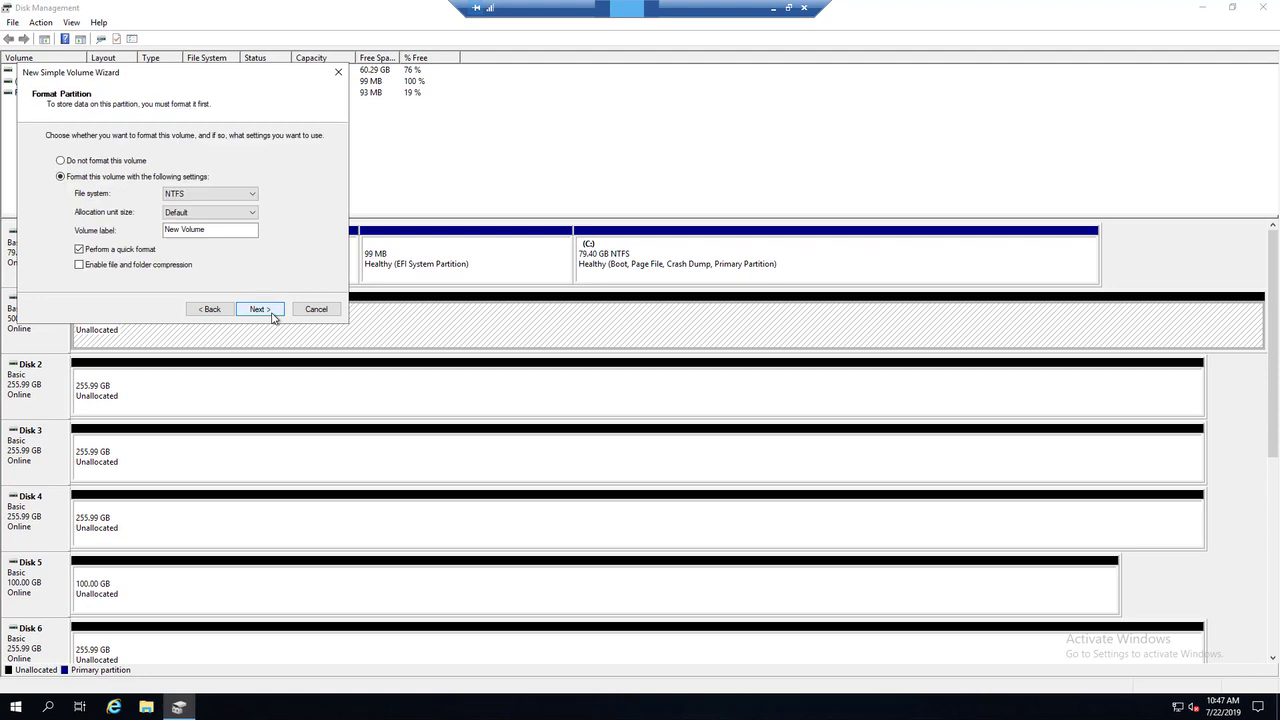
- Format the volume as NTFS with a 64K allocation unit size and the volume label Log, and finish creating it
click(251, 214)
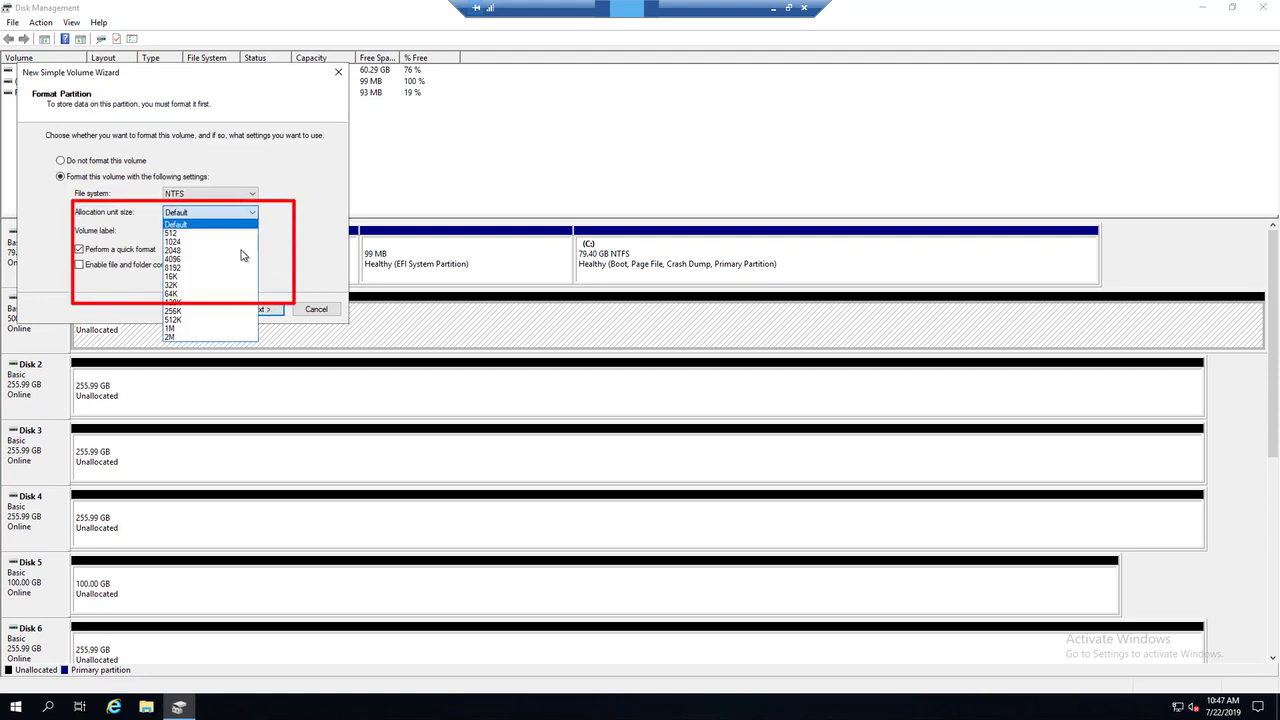
click(238, 294)
drag(226, 232, 55, 238)
text(Log)
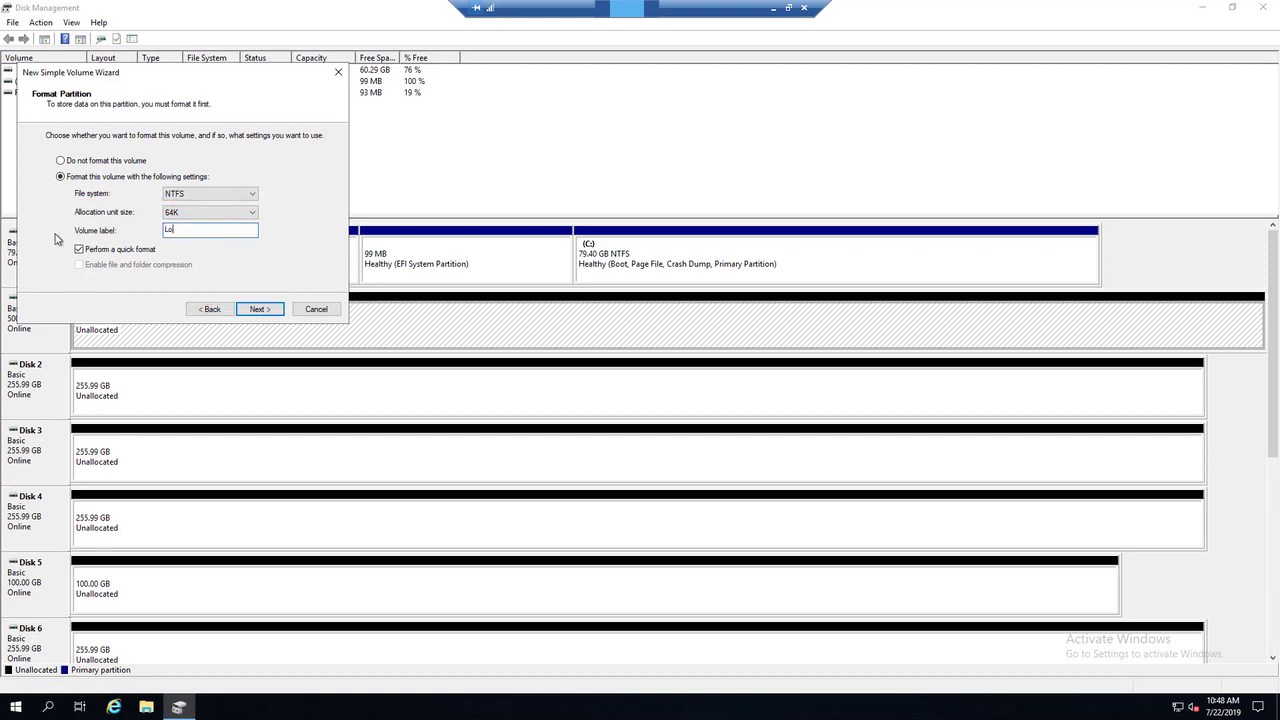
click(267, 316)
click(267, 314)
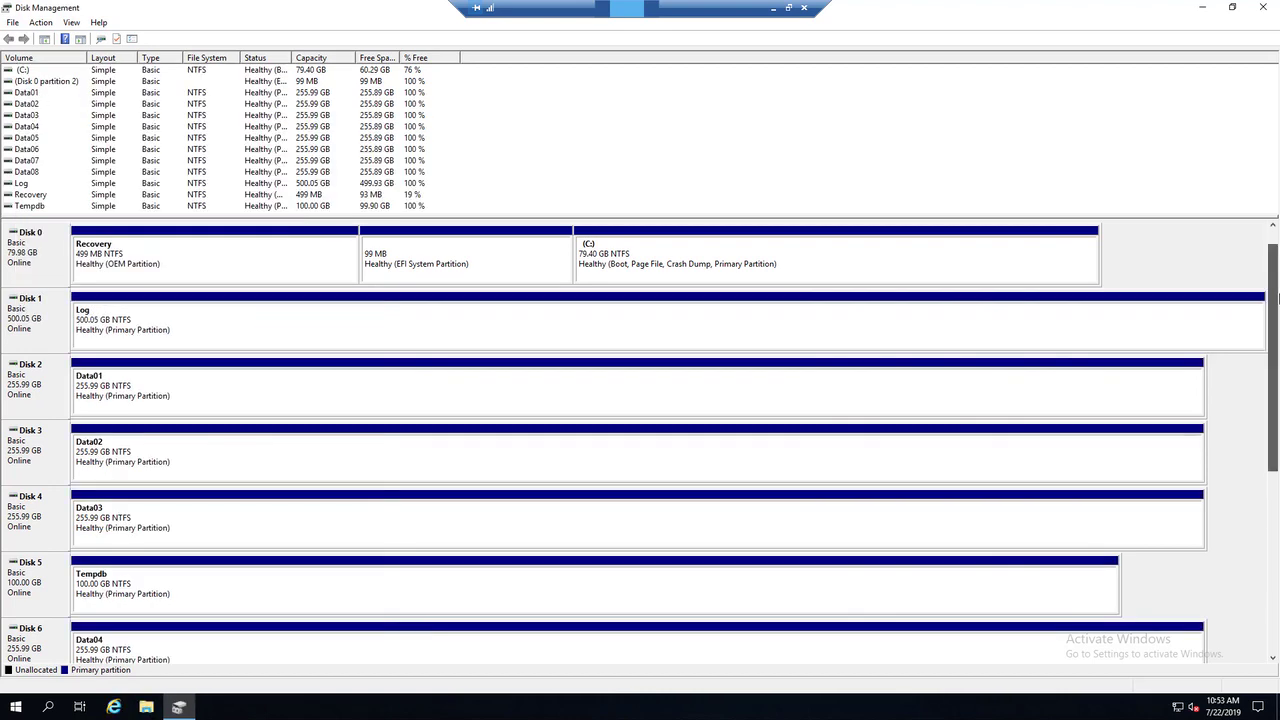
- Switch to File Explorer and look through the mount point folders in C:\MSSQL on the local disk
click(146, 707)
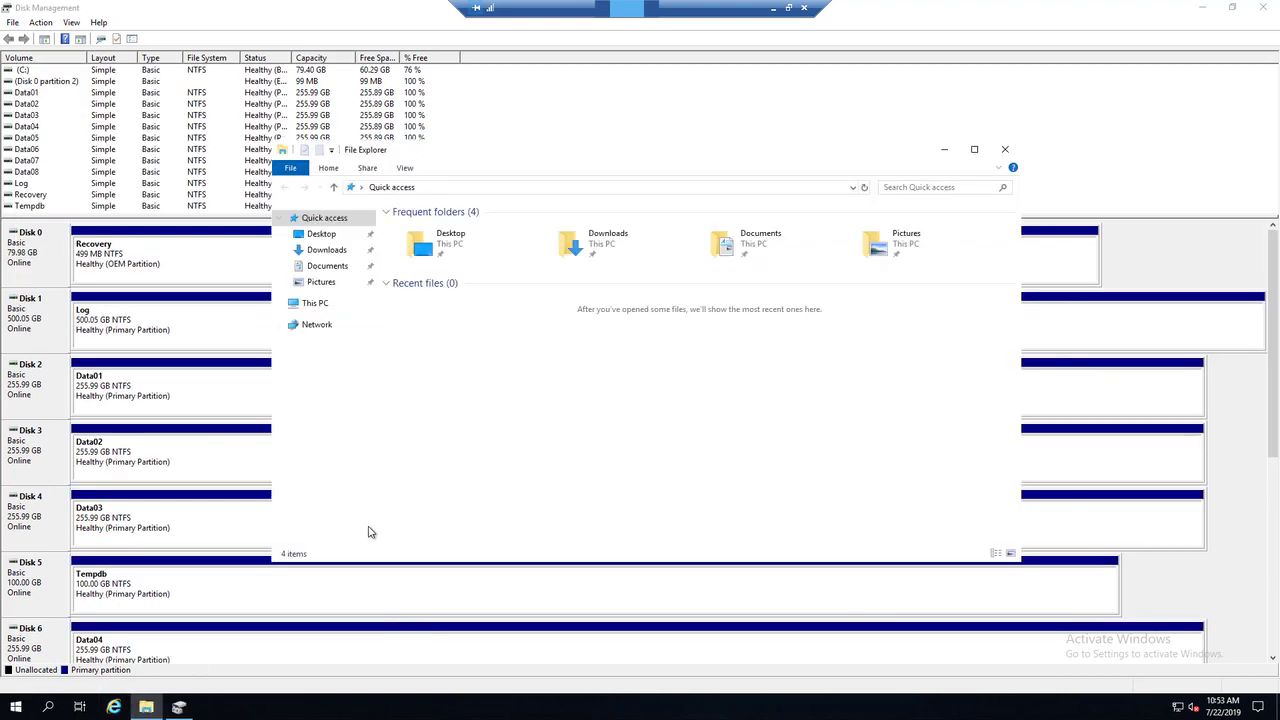
click(315, 302)
double_click(430, 368)
double_click(420, 228)
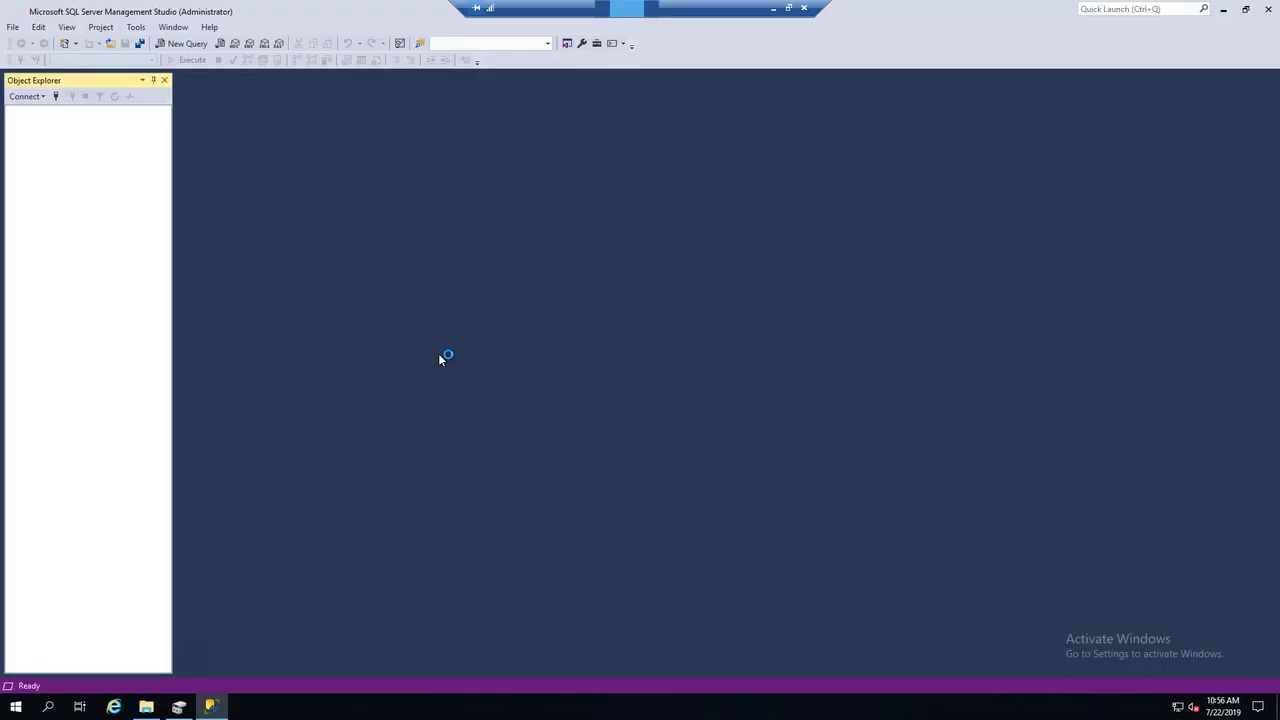
- Switch to SQL Server Management Studio, connect to SQLPROD01, and start a new database named SeattleRetail
click(598, 368)
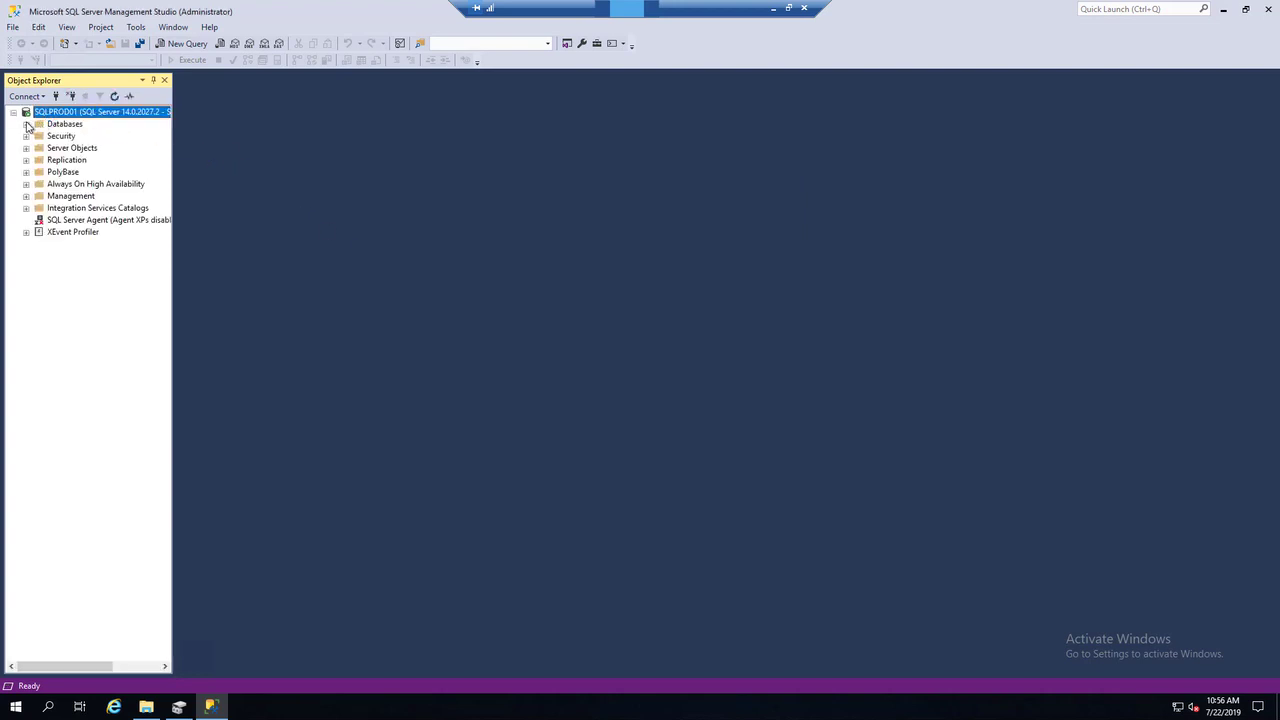
click(26, 124)
right_click(53, 126)
click(80, 132)
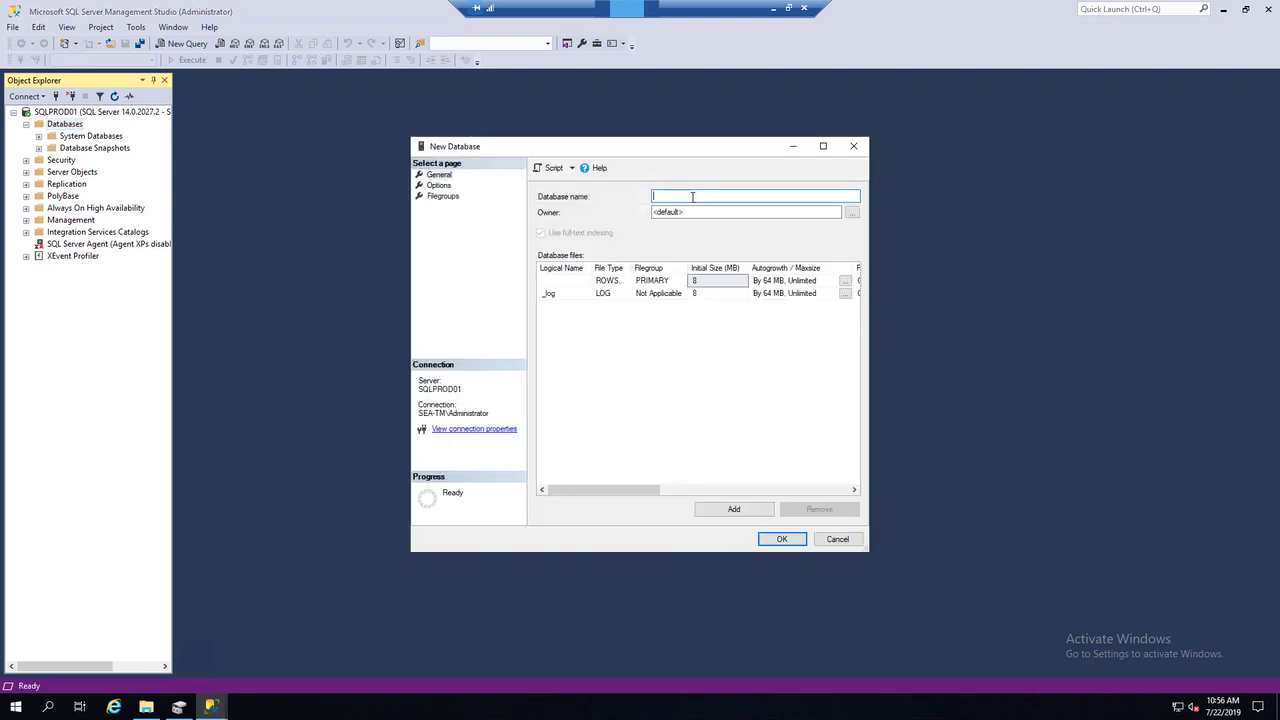
text(SeattleRetail)
drag(931, 549, 1170, 561)
- Set the primary data file to 153,600 MB in C:\MSSQL\Data01 and the log file to 250 MB in C:\MSSQL\Log
click(587, 285)
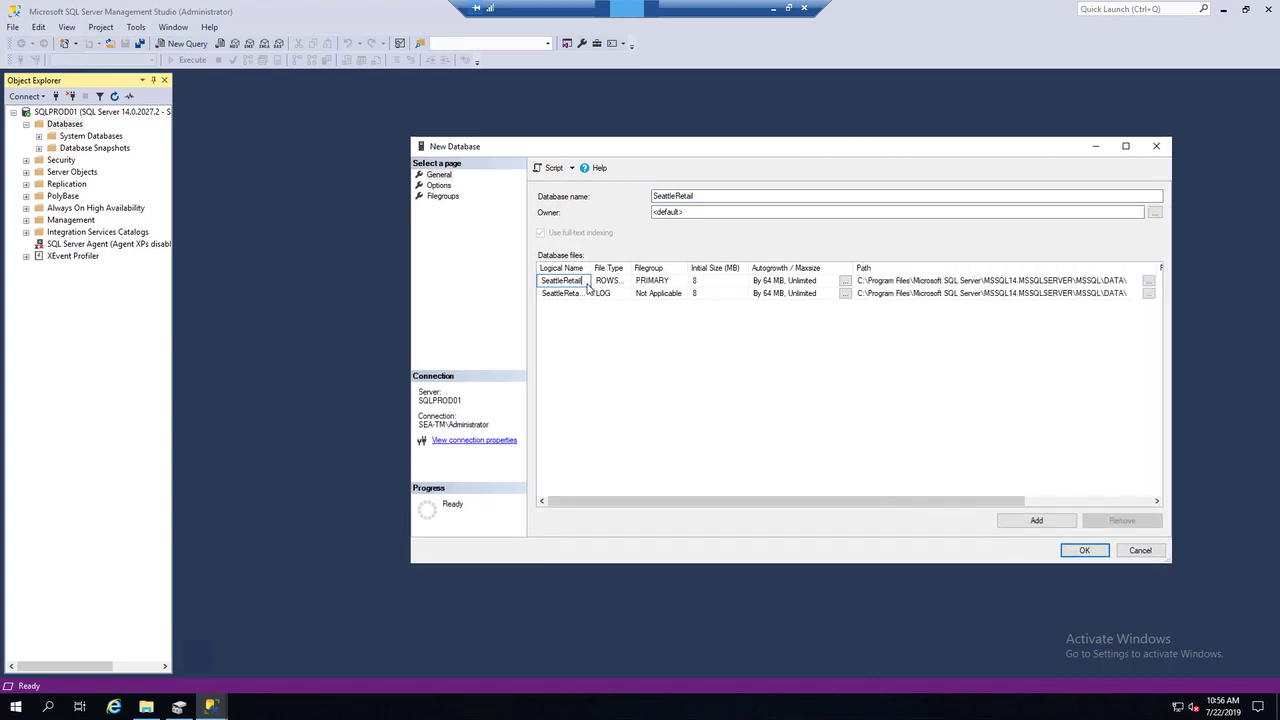
click(715, 281)
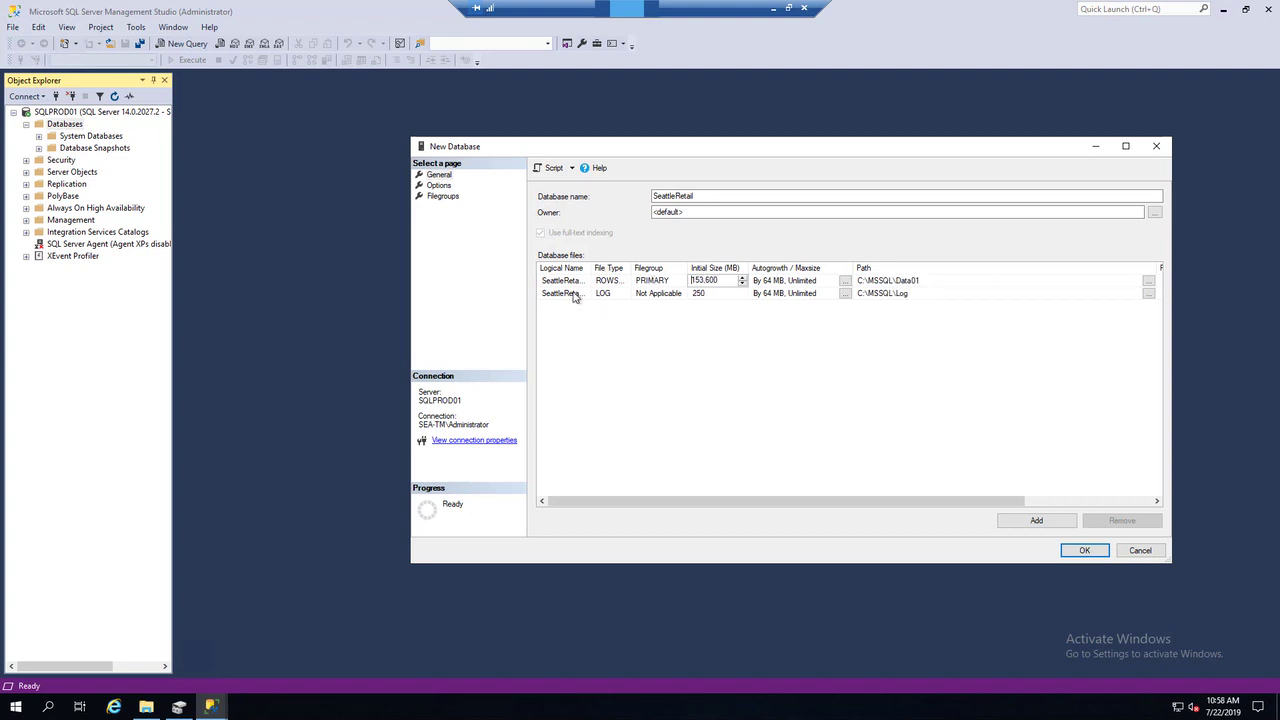
click(577, 296)
- Add data files SeattleRetail02 to SeattleRetail08, each 153,600 MB in C:\MSSQL\Data02 to Data08 respectively, and create the database
click(1036, 520)
click(566, 306)
double_click(592, 268)
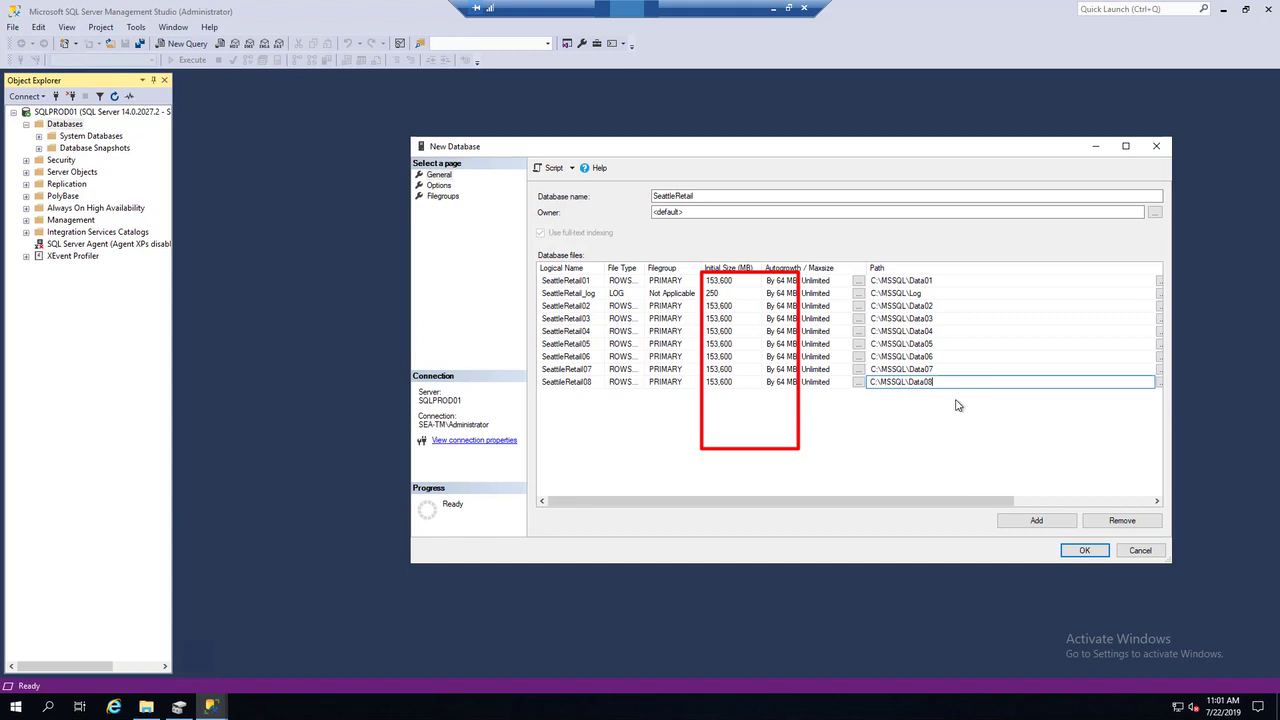
click(1085, 551)
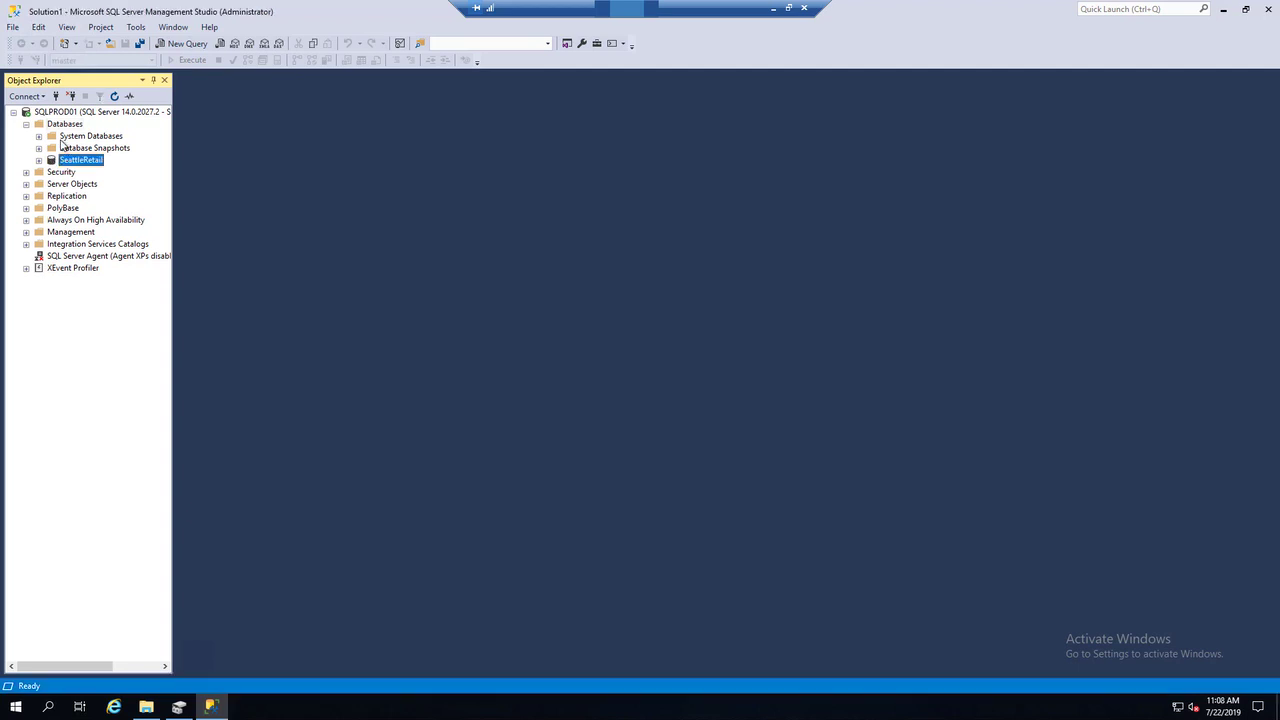
- Review the file sizes and paths in the SeattleRetail database properties
double_click(80, 160)
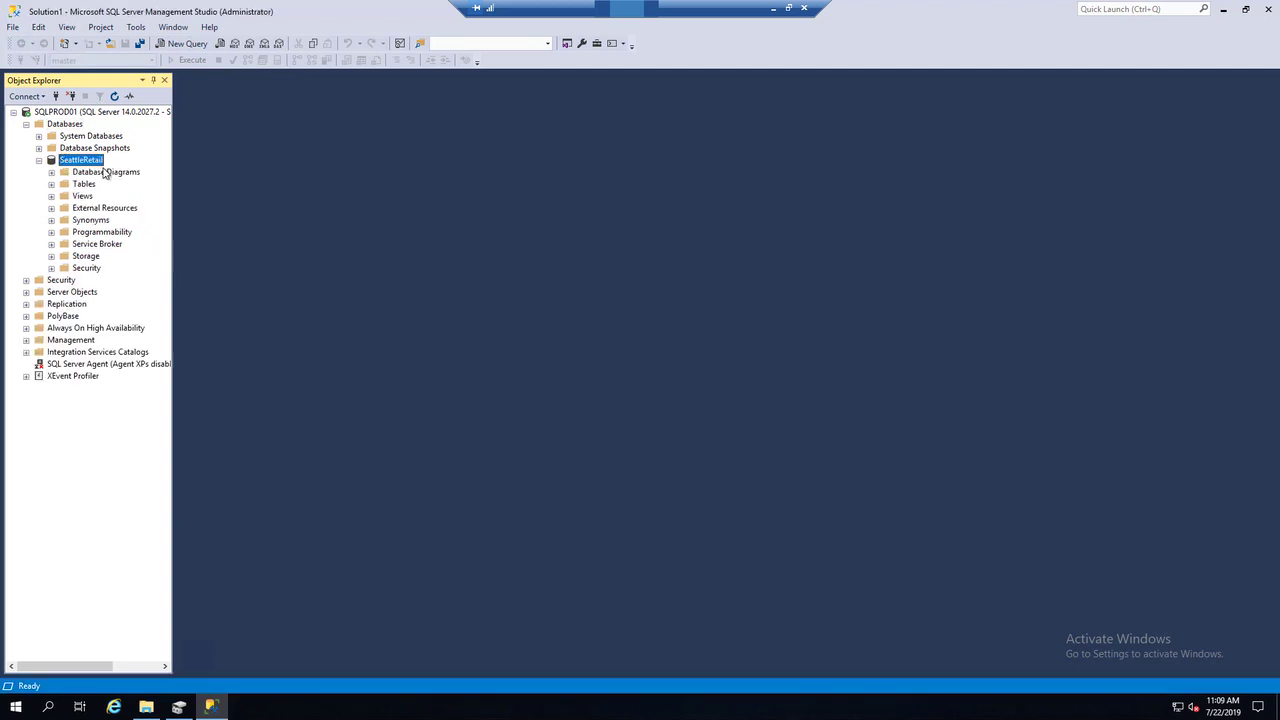
right_click(99, 162)
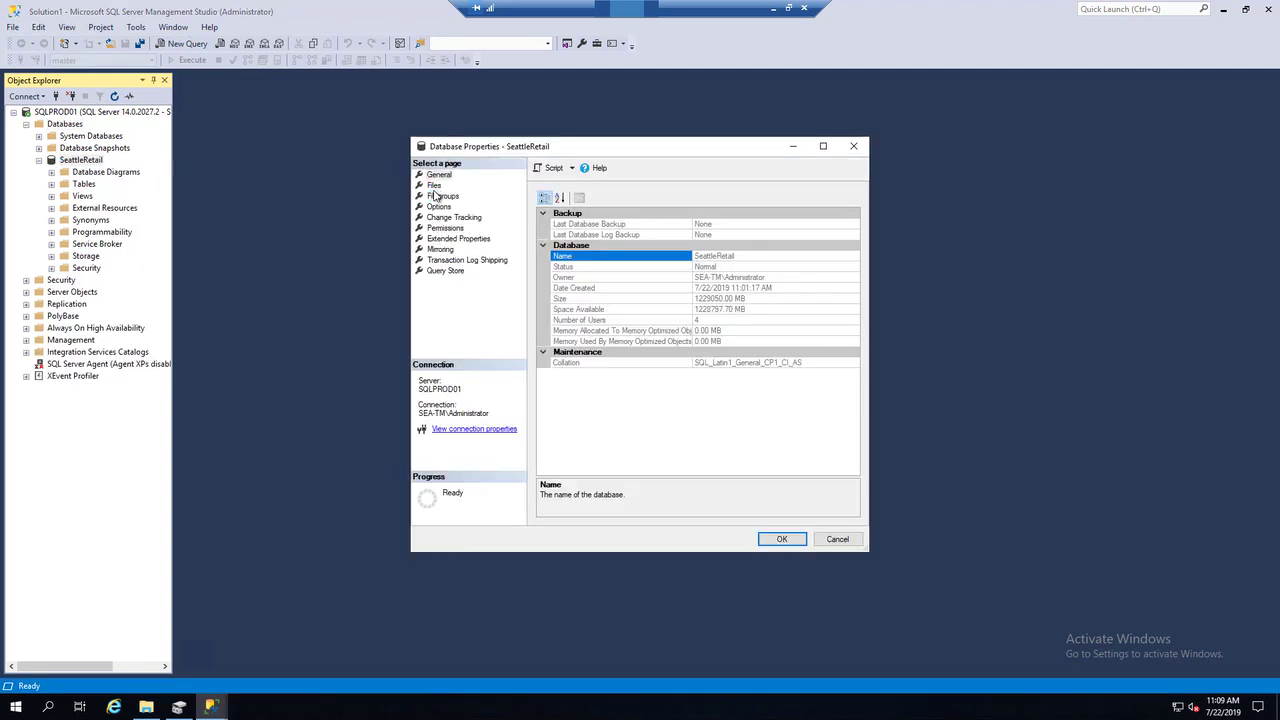
click(434, 186)
mouse_move(643, 490)
mouse_down()
mouse_move(712, 495)
mouse_move(663, 492)
mouse_up()
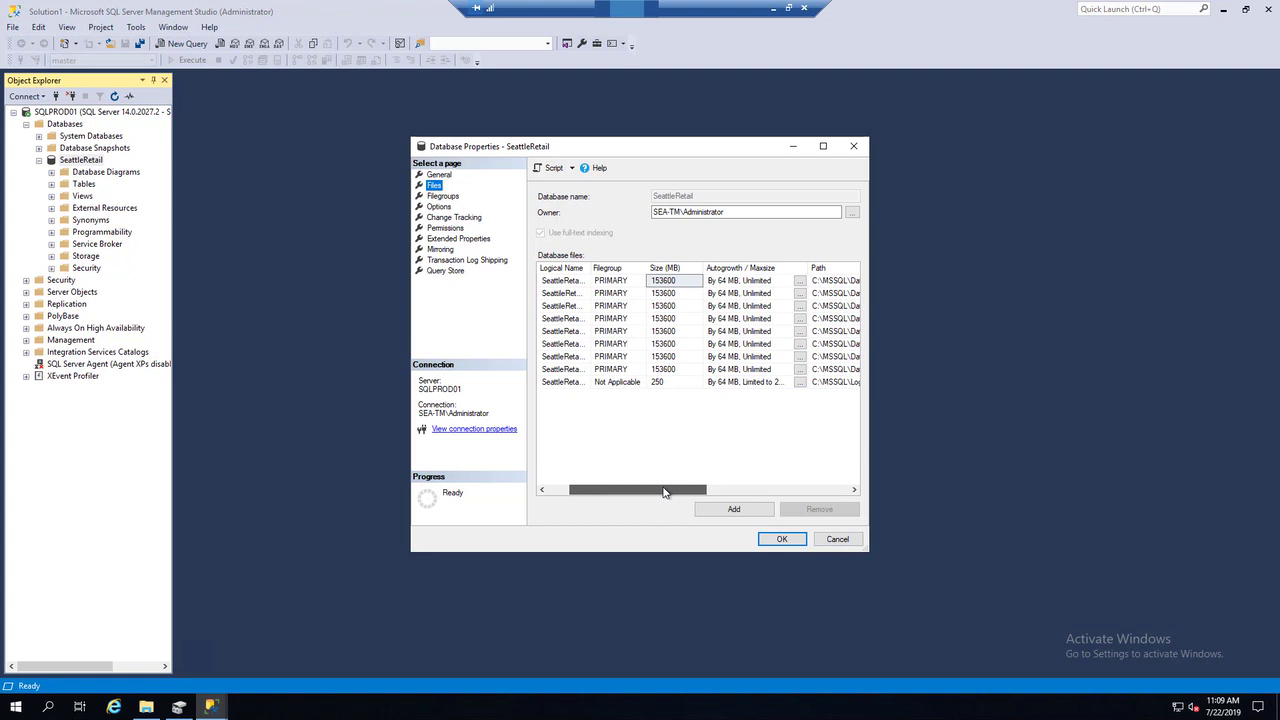
- Switch to File Explorer and open the C:\MSSQL\Data01 folder to check its database file
mouse_move(146, 705)
click(212, 625)
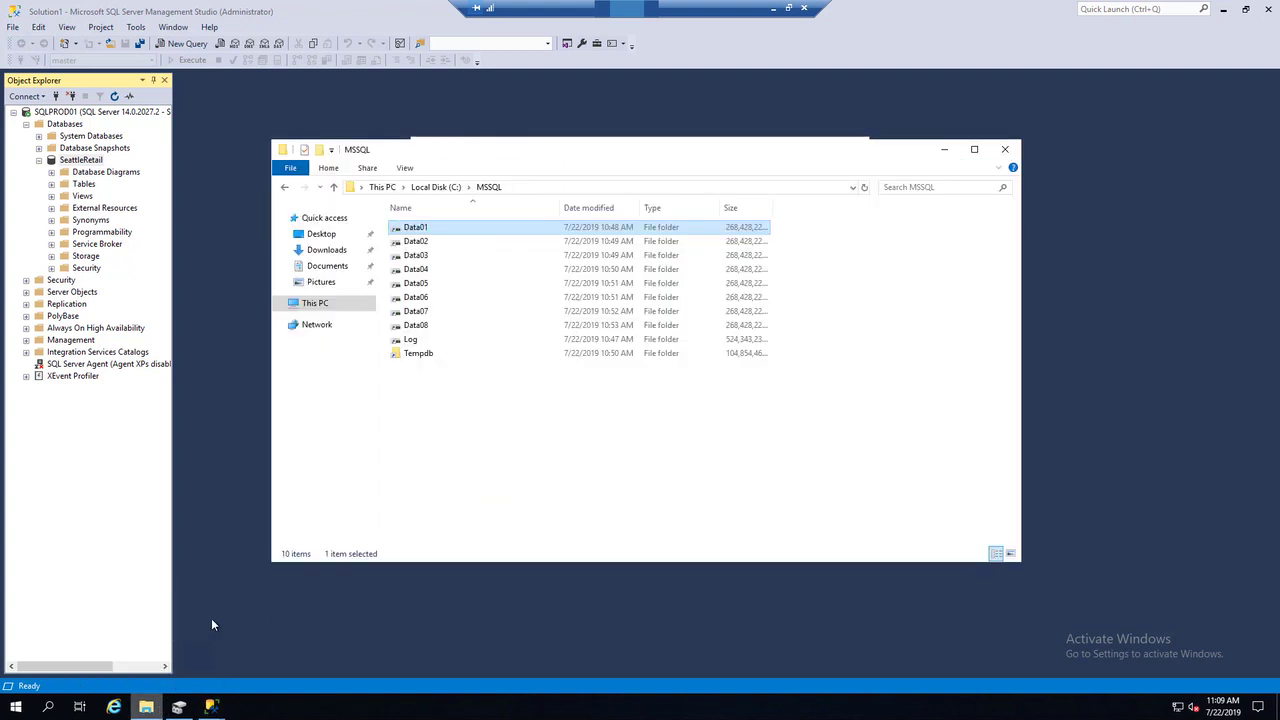
double_click(420, 232)
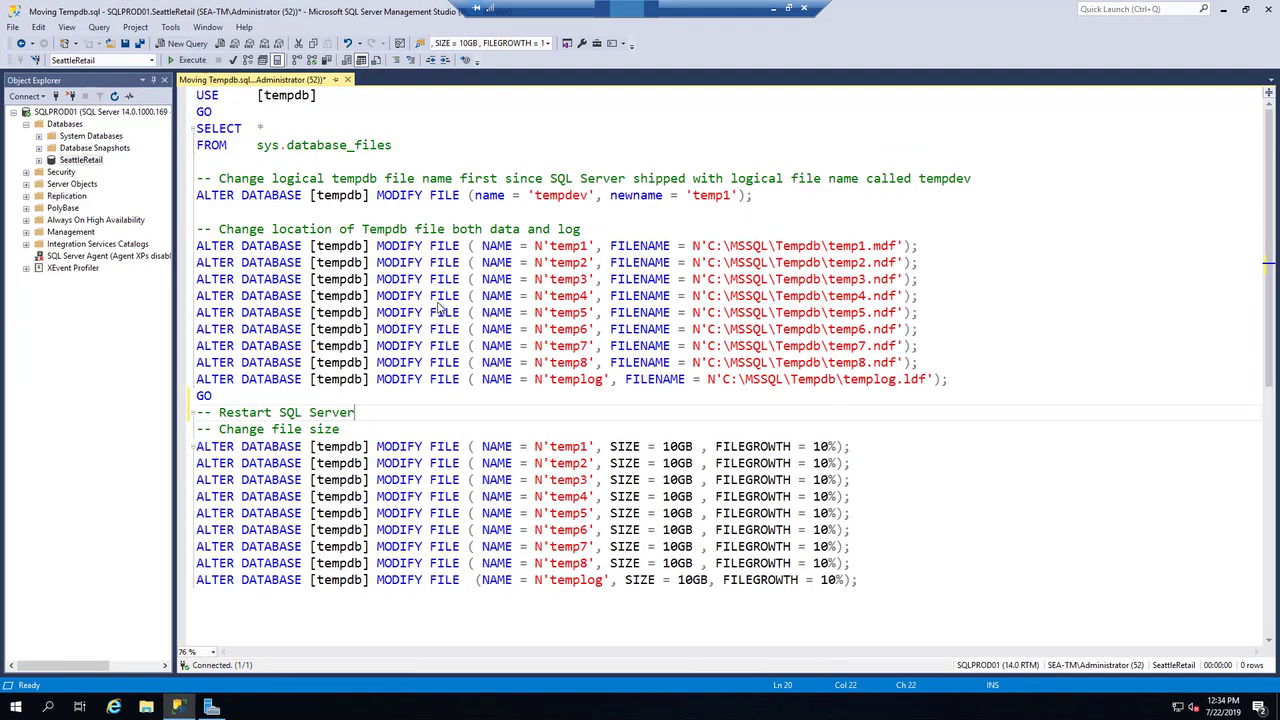
- Run the query in Moving Tempdb.sql that lists the tempdb files from sys.database_files
click(400, 146)
drag(278, 118, 155, 88)
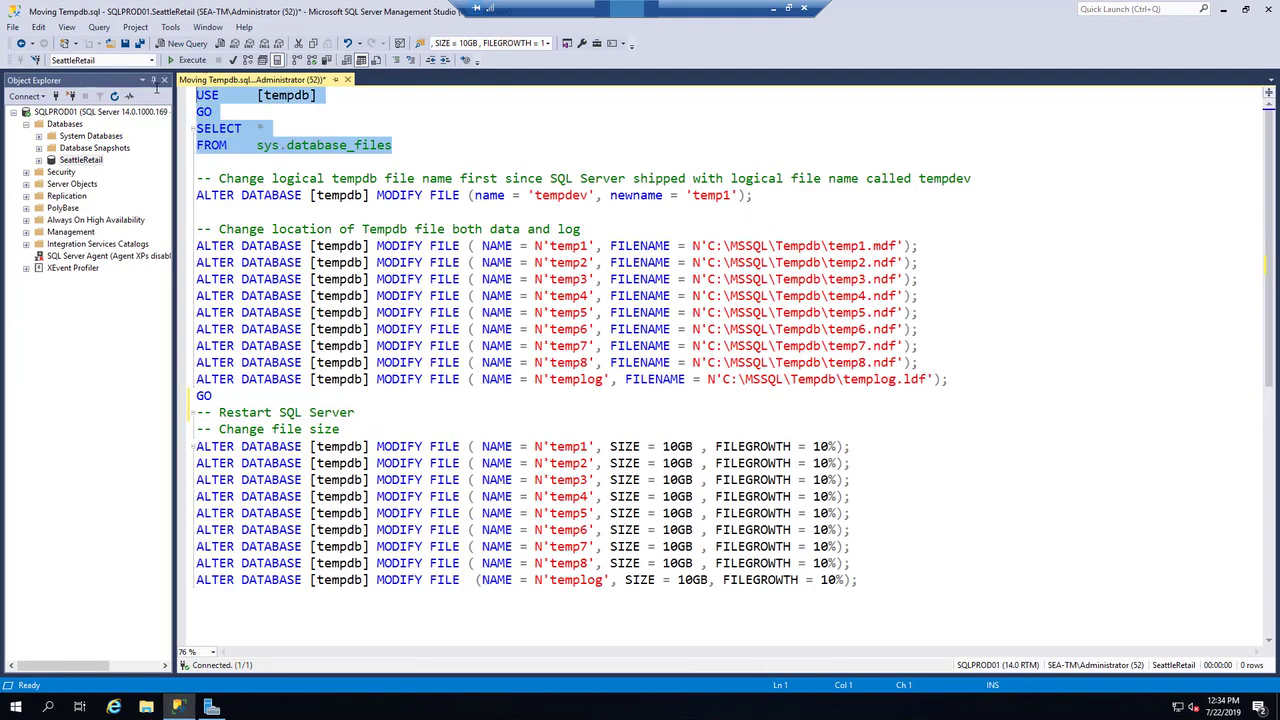
key(F5)
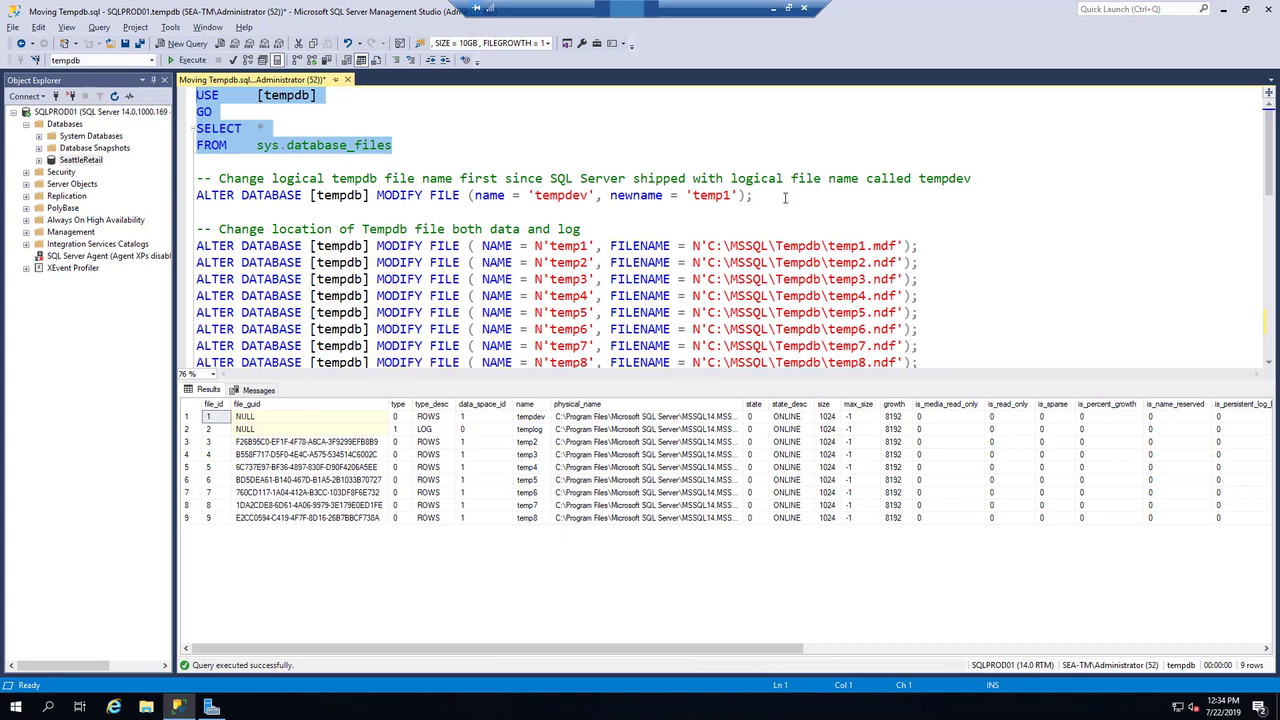
- Run the ALTER DATABASE statement that renames the tempdb logical file tempdev to temp1
drag(785, 197, 112, 186)
key(F5)
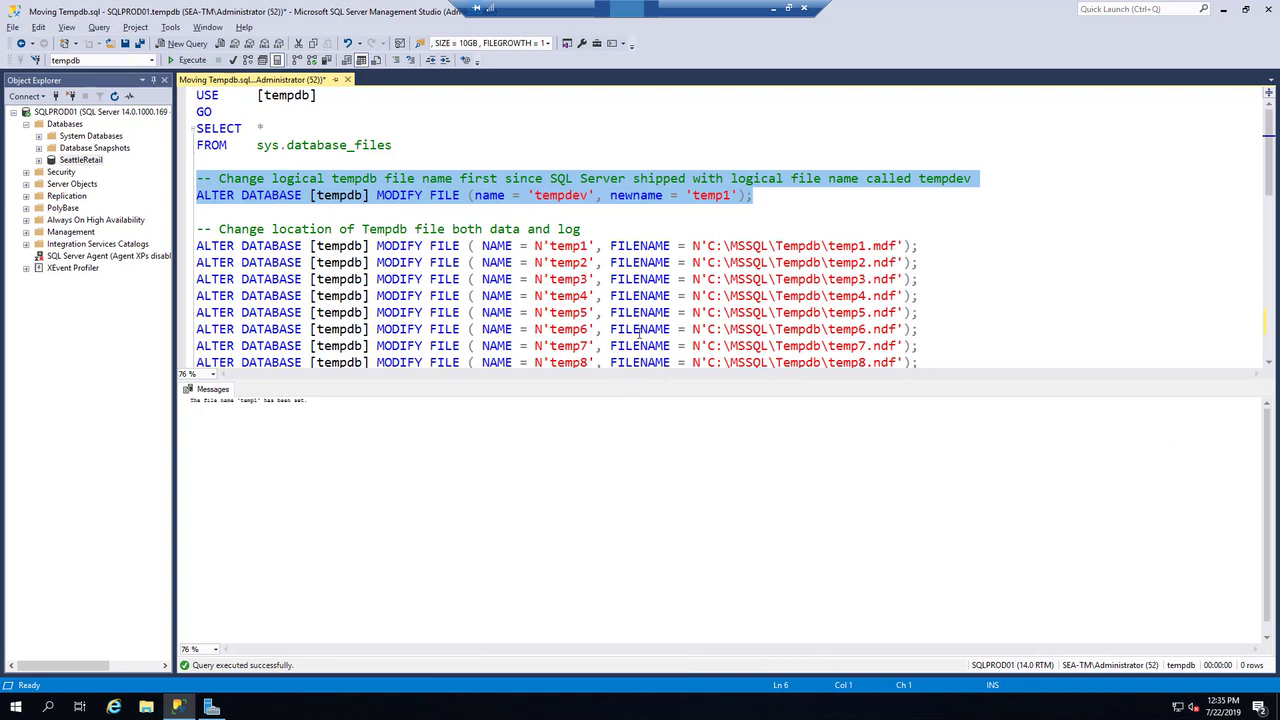
- Run the ALTER DATABASE statements that relocate tempdb files temp1 to temp8 and templog to C:\MSSQL\Tempdb
scroll(638, 333, down, 1)
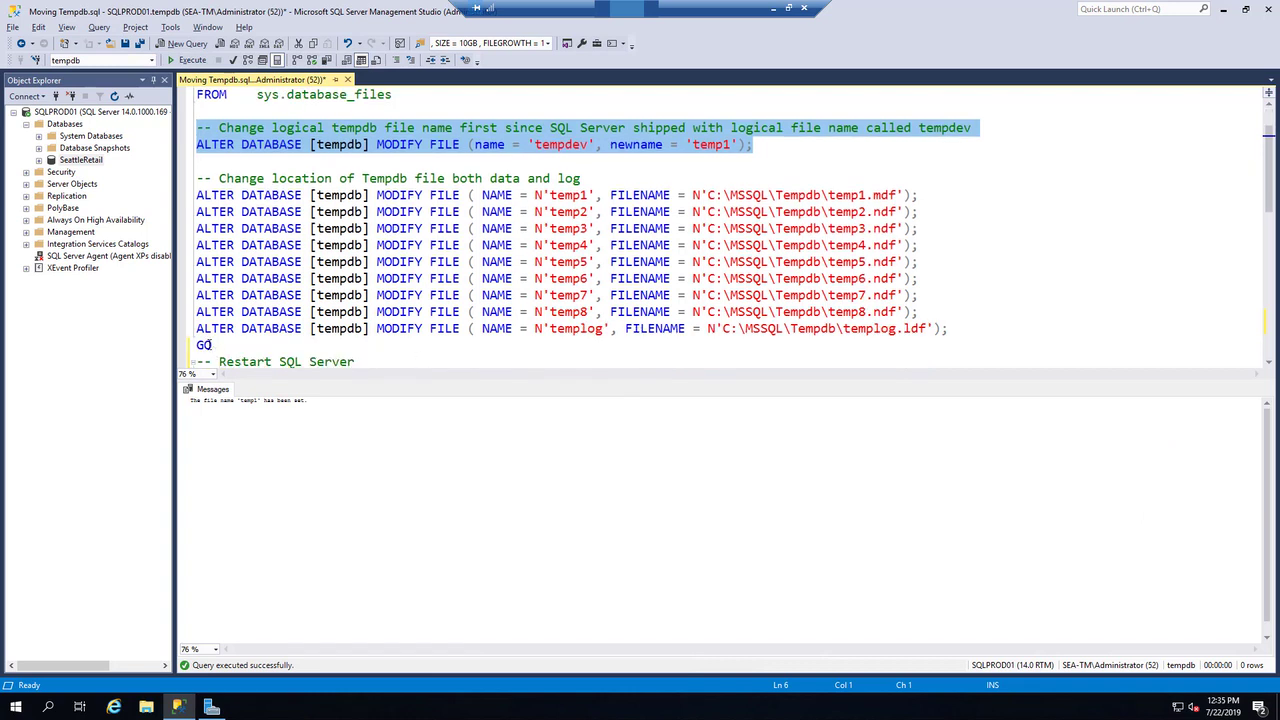
drag(212, 346, 185, 196)
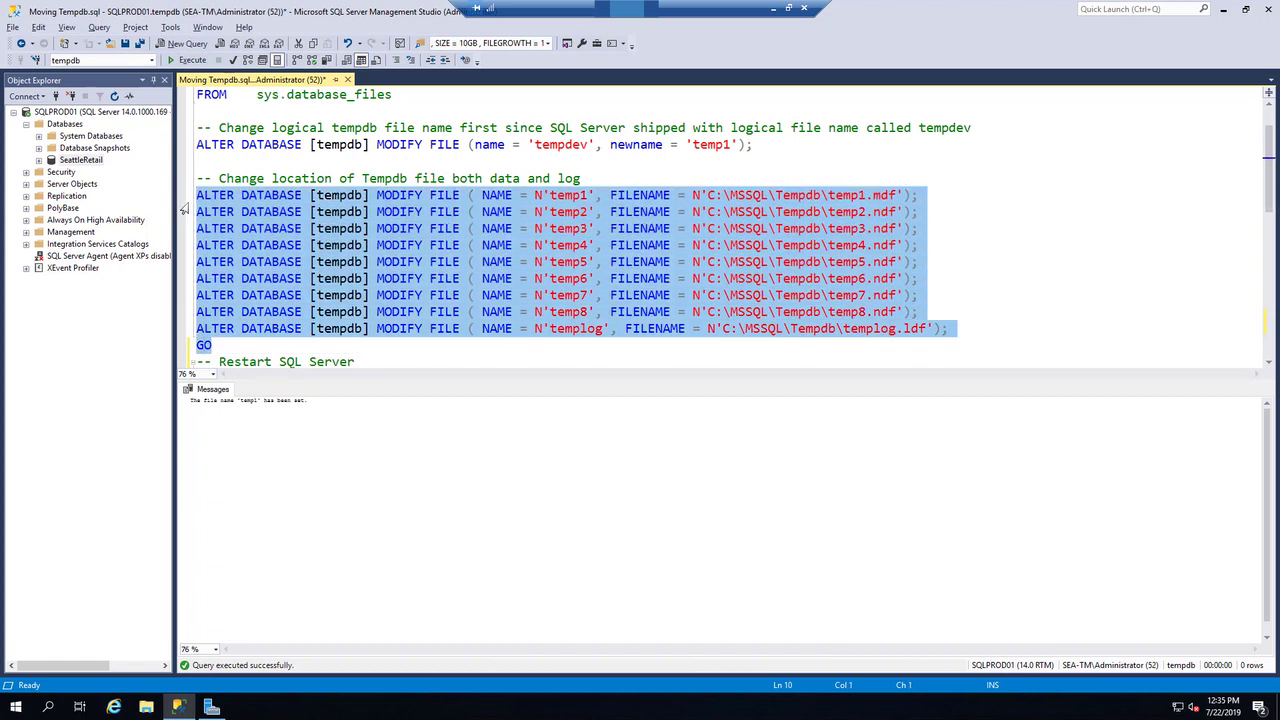
key(F5)
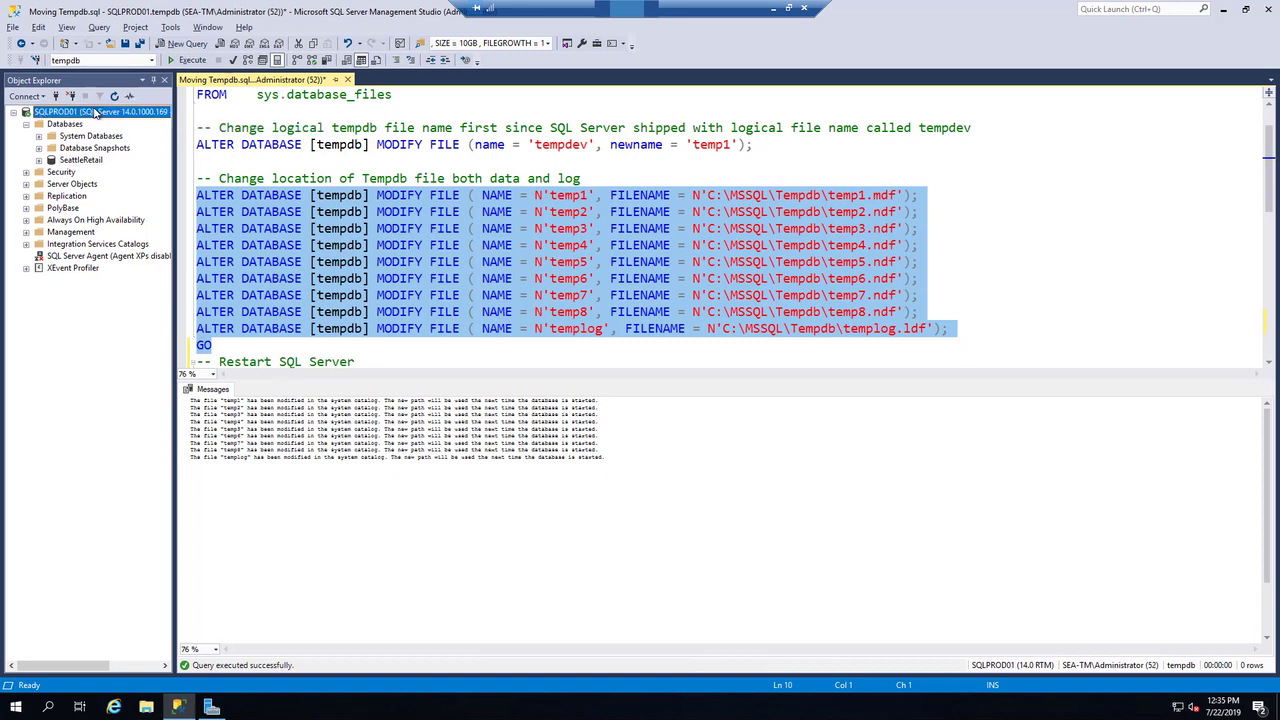
- Restart the MSSQLSERVER service on SQLPROD01
right_click(97, 112)
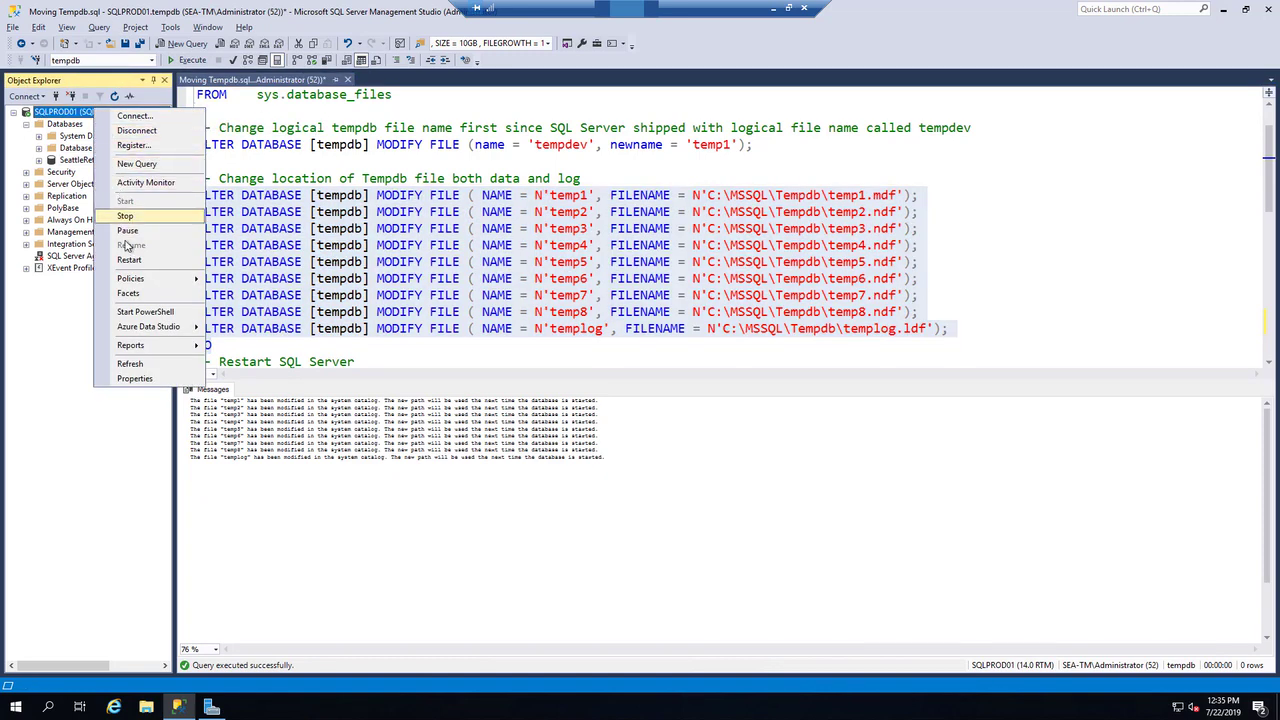
click(129, 259)
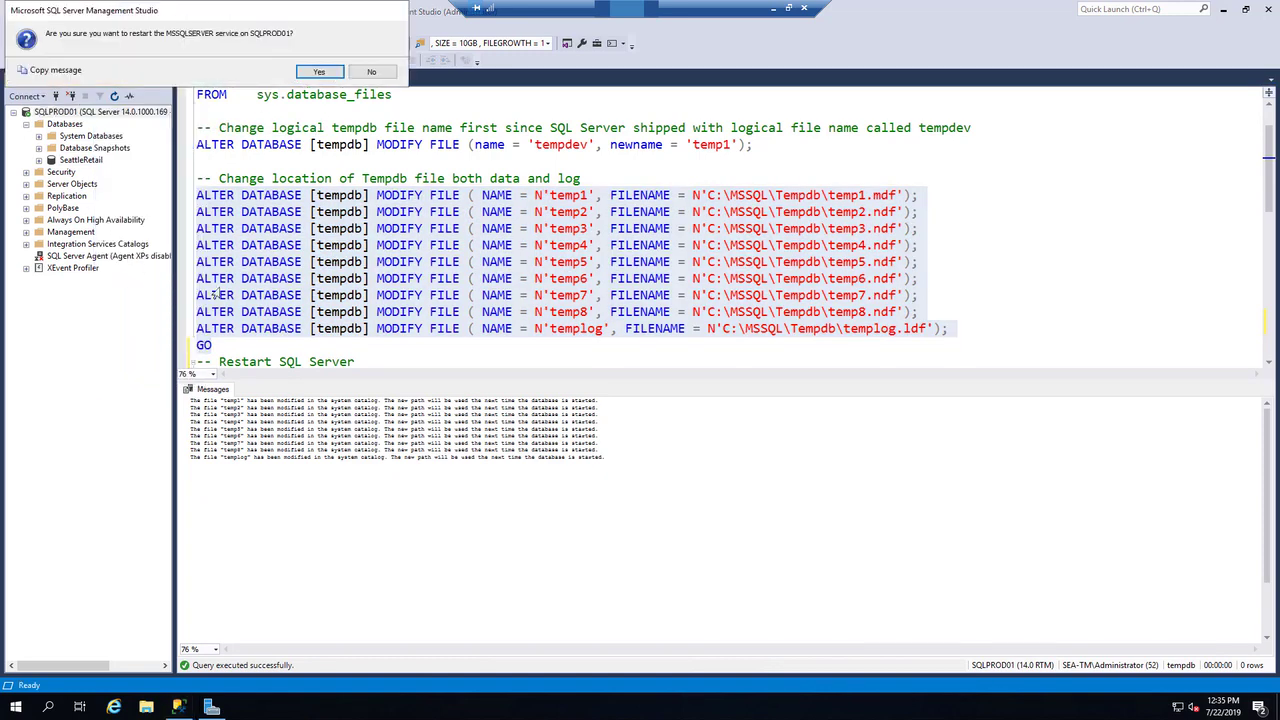
click(316, 72)
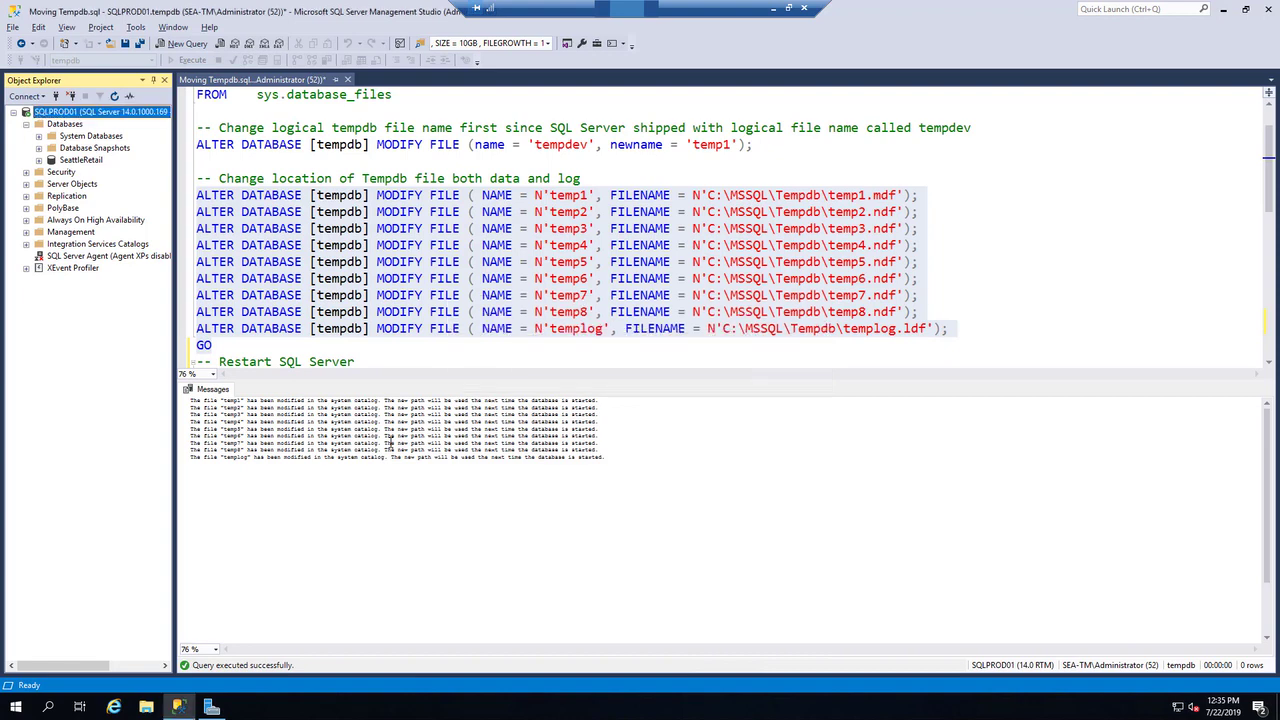
- Run the ALTER DATABASE statements that set temp1 to temp8 and templog to 10GB with 10% file growth
click(477, 347)
scroll(477, 347, down, 4)
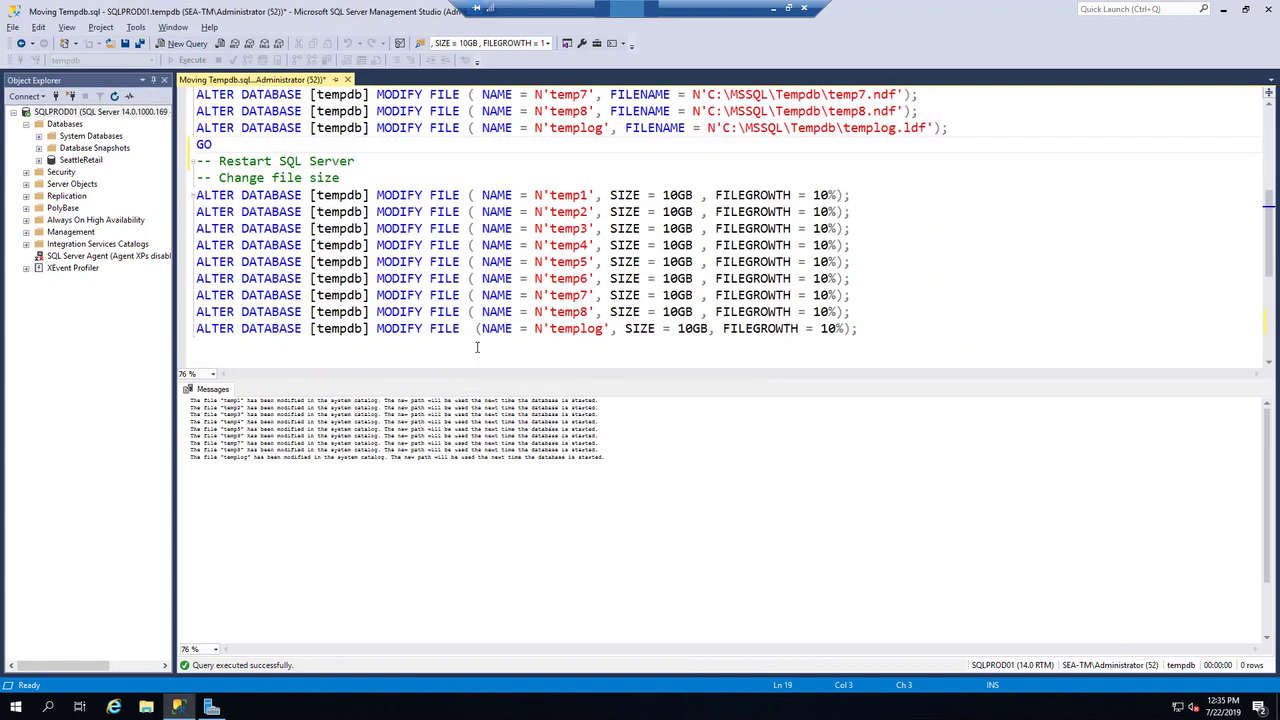
drag(874, 334, 151, 202)
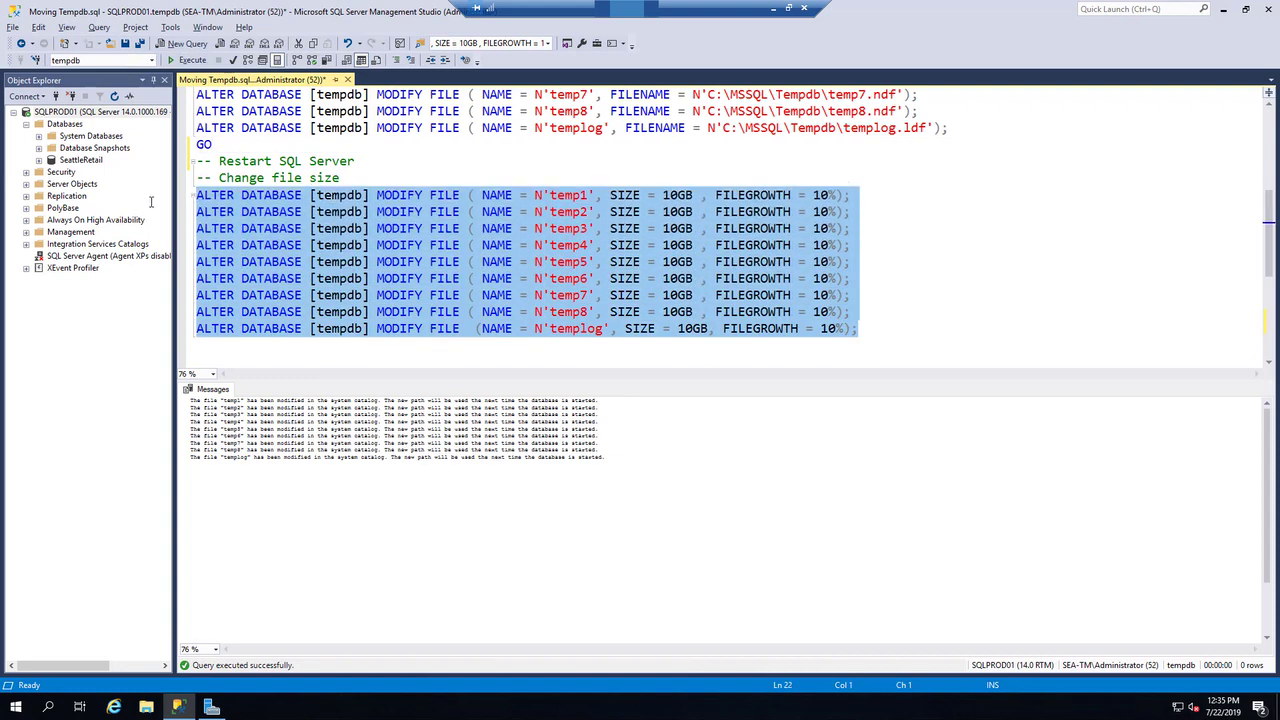
key(F5)
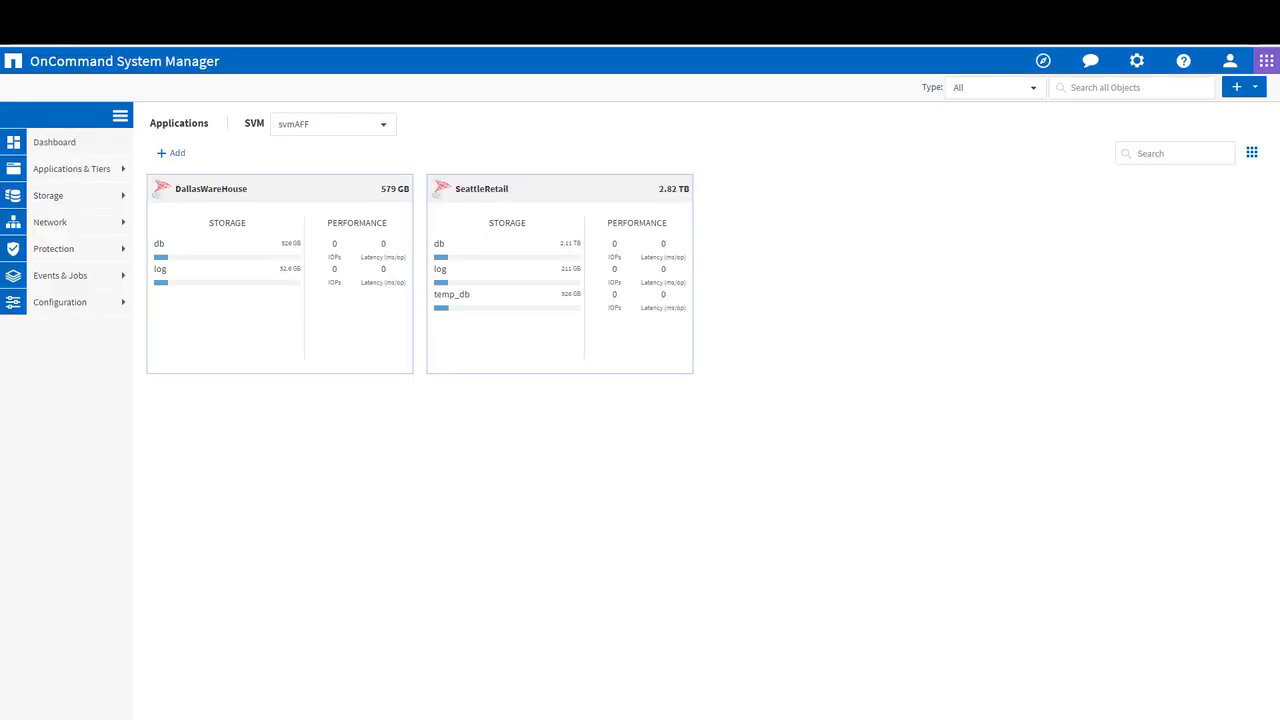
- Switch to OnCommand System Manager and examine the components and LUNs of the DallasWareHouse application
click(254, 264)
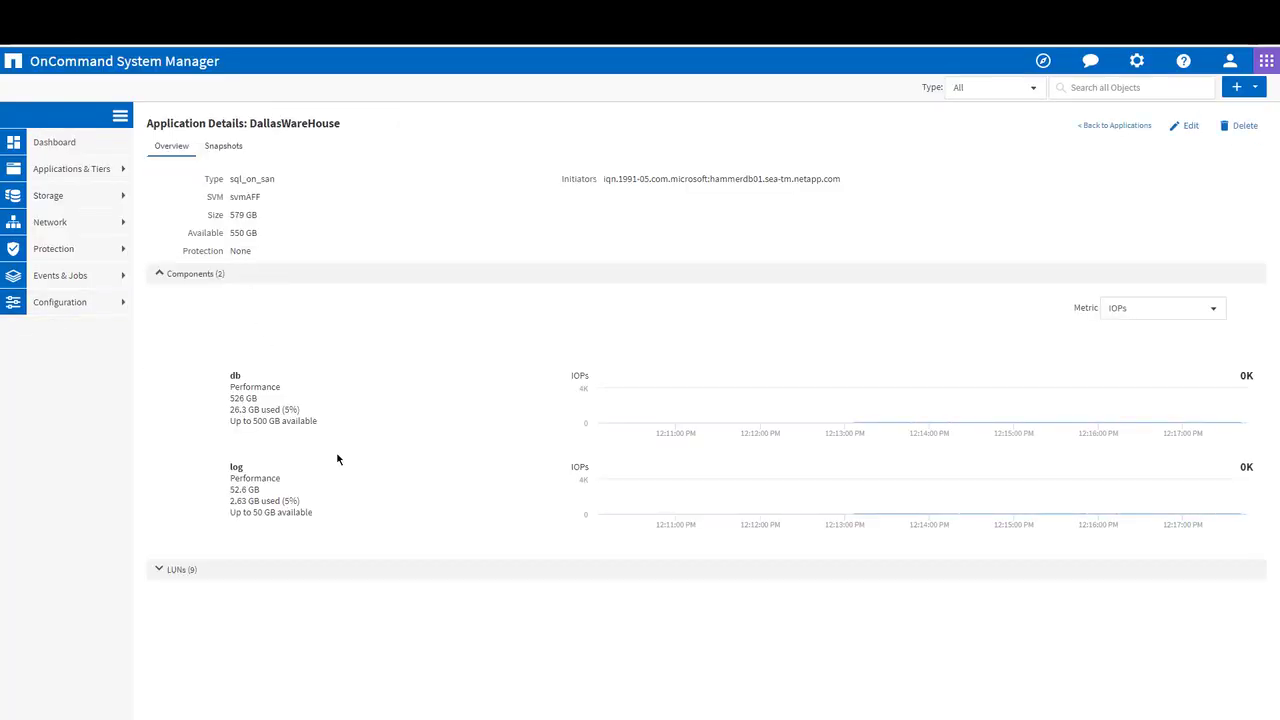
click(158, 569)
scroll(339, 535, down, 5)
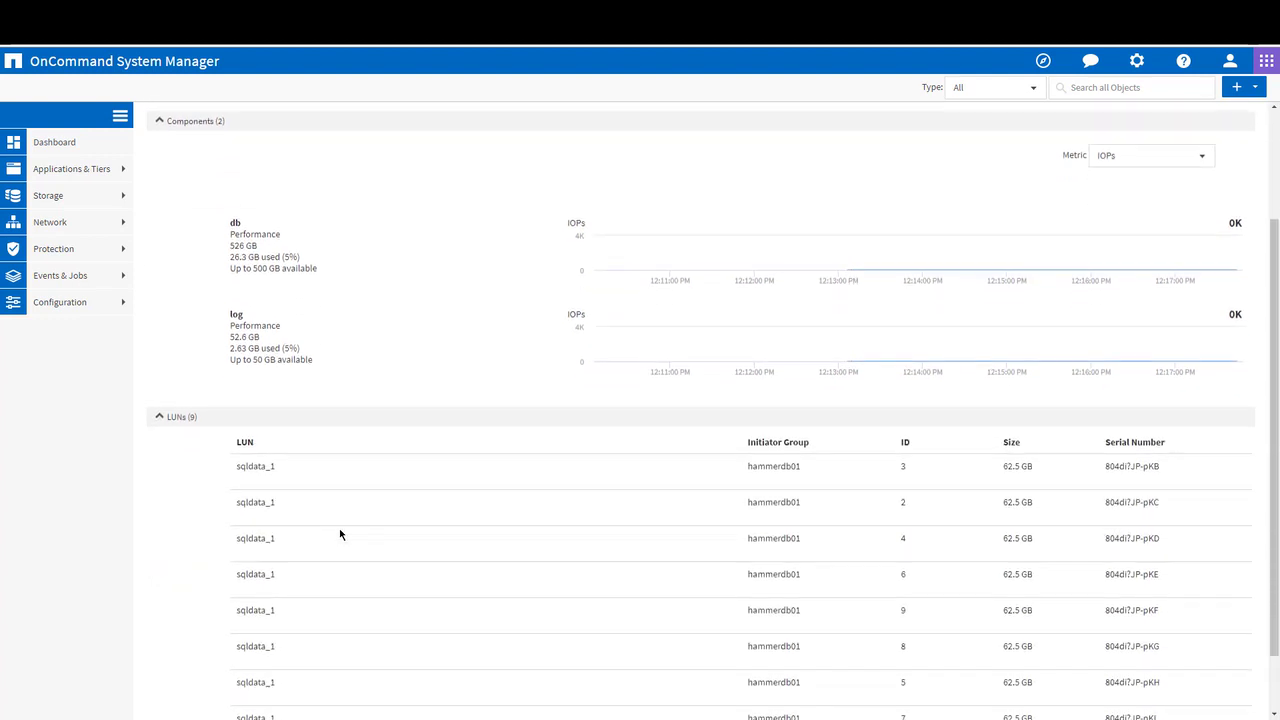
scroll(339, 535, up, 5)
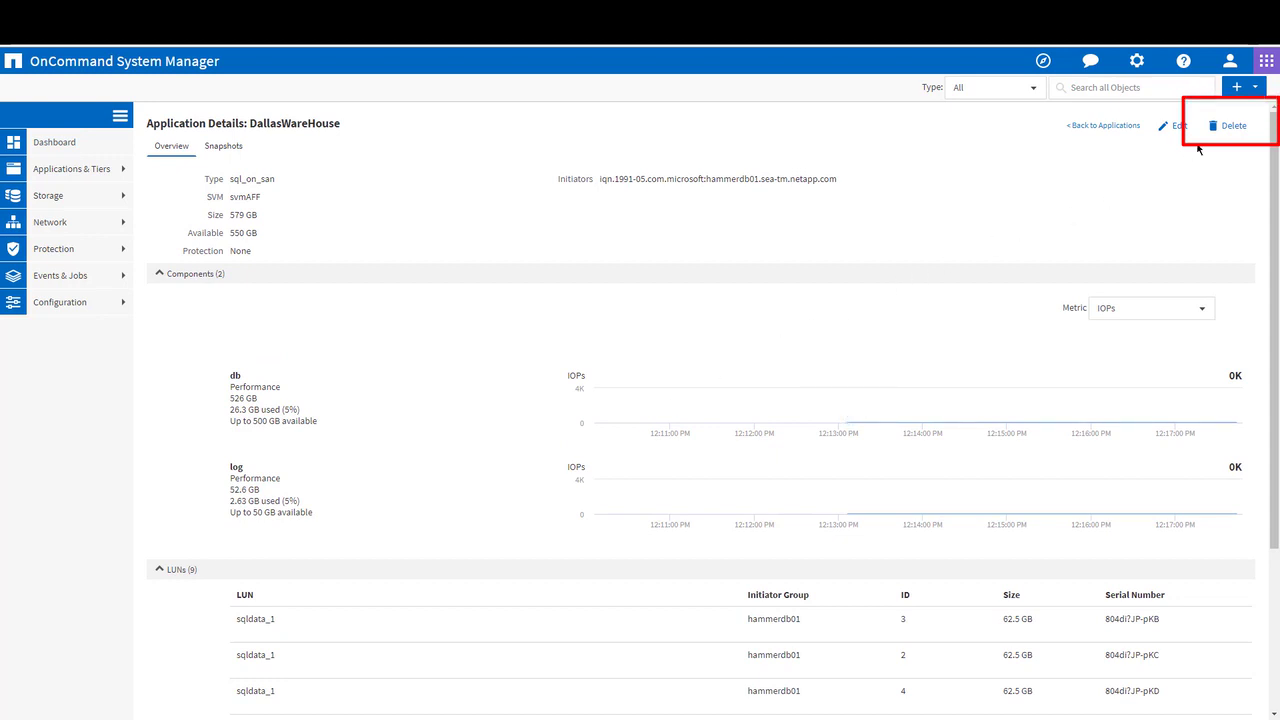
- Delete the DallasWareHouse application, acknowledging the removal of all its data
click(1232, 126)
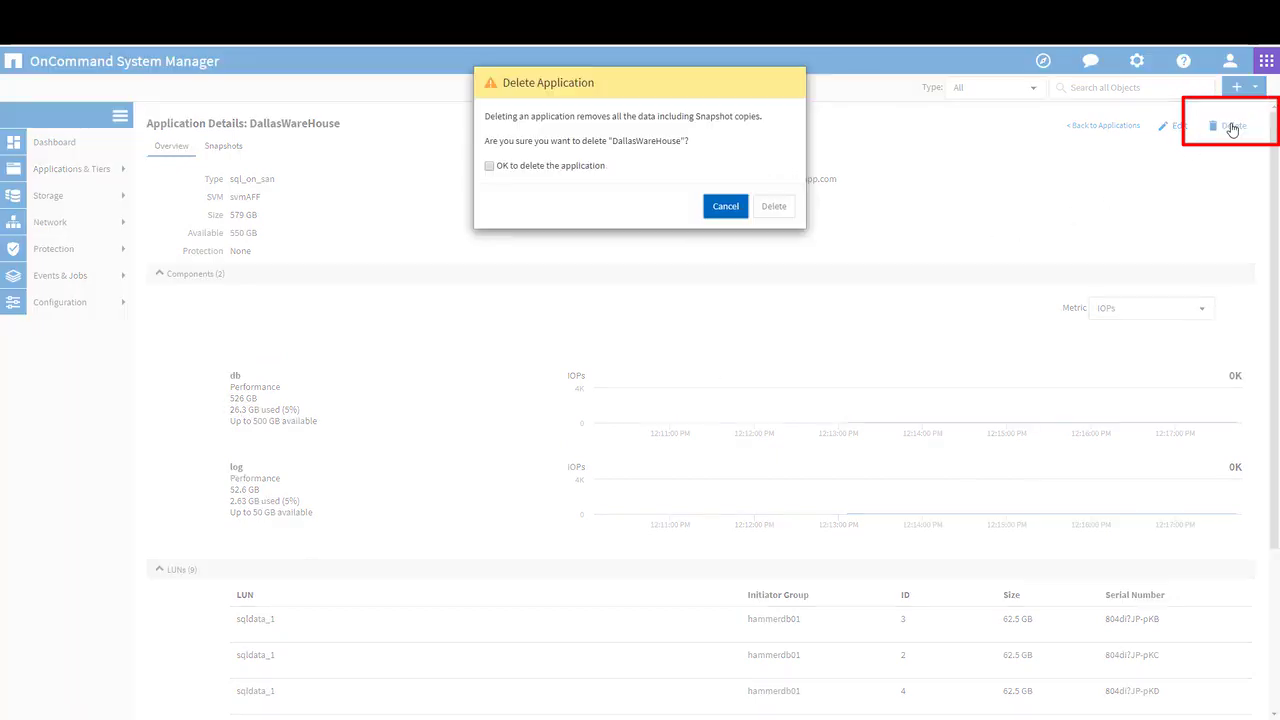
click(489, 166)
click(774, 207)
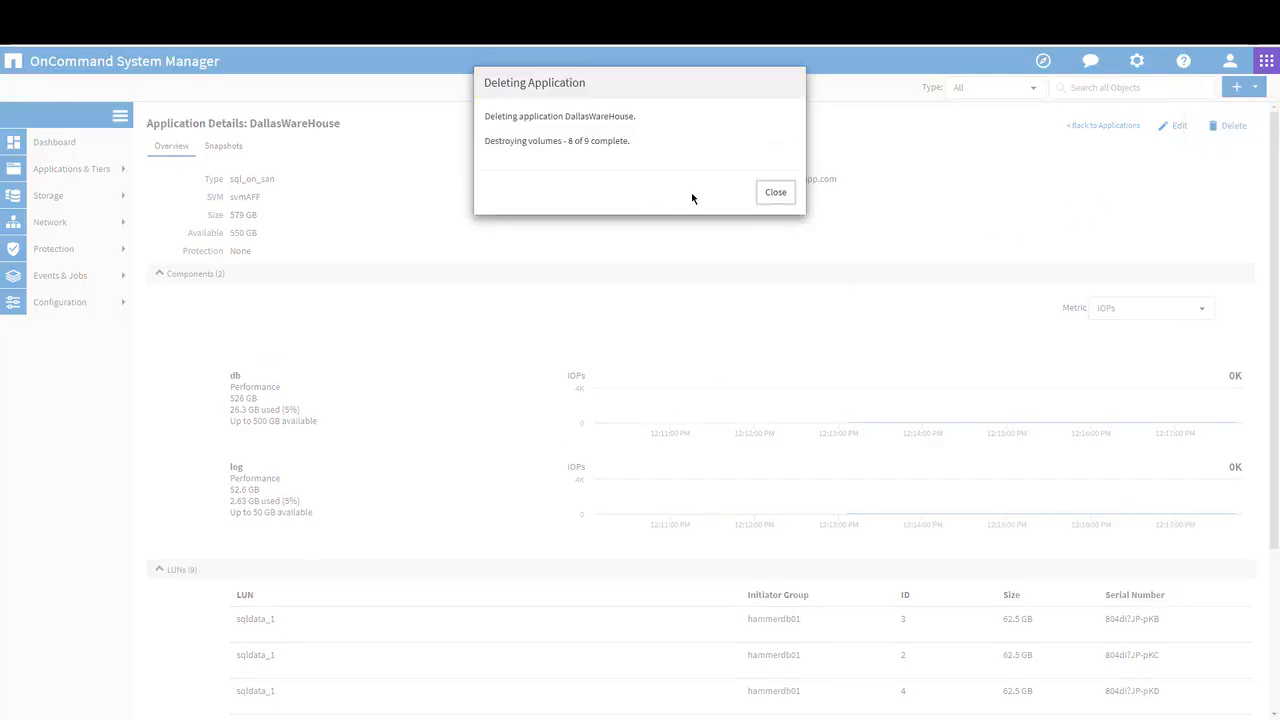
click(776, 193)
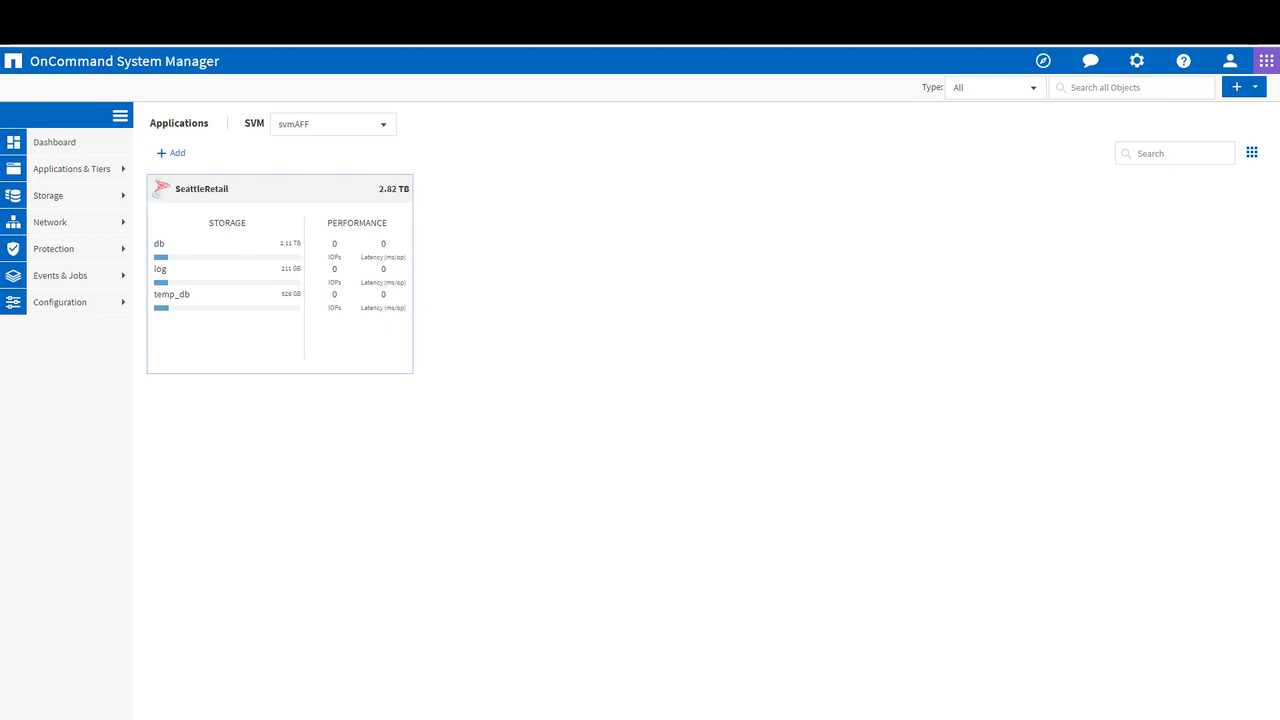
- Open the SeattleRetail application details and switch the performance metric from IOPs to Latency
click(387, 271)
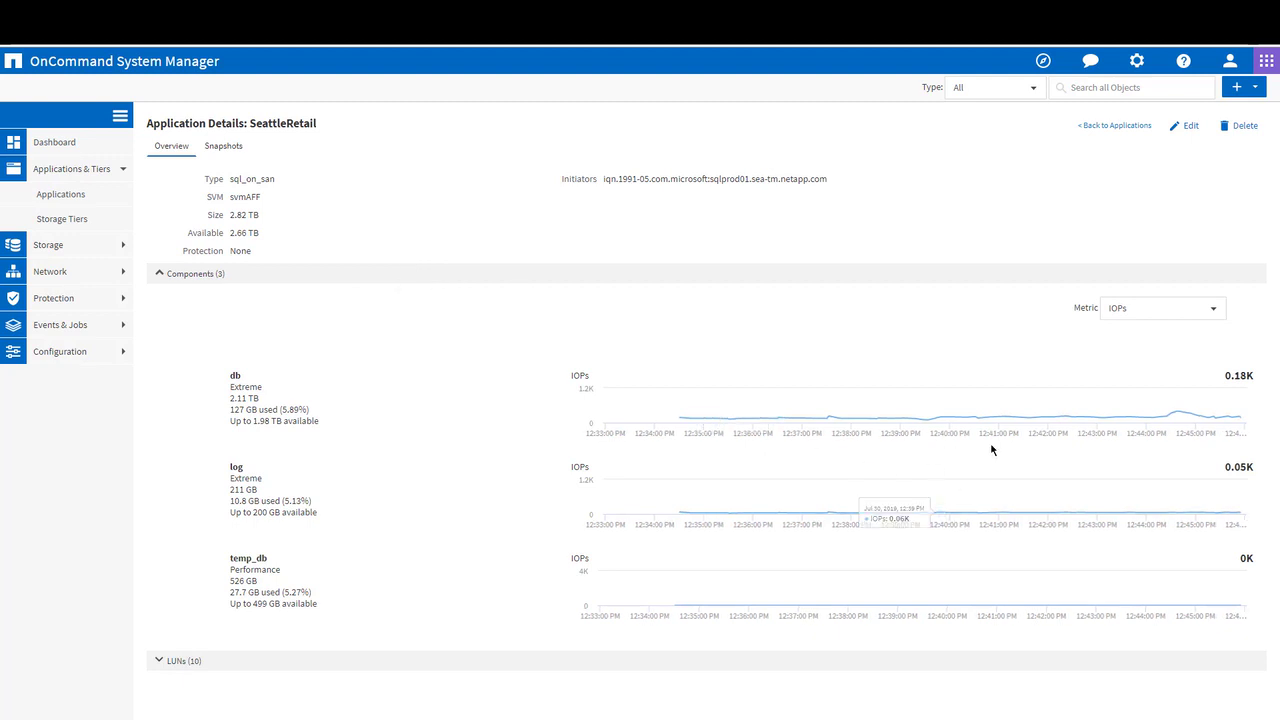
click(1208, 315)
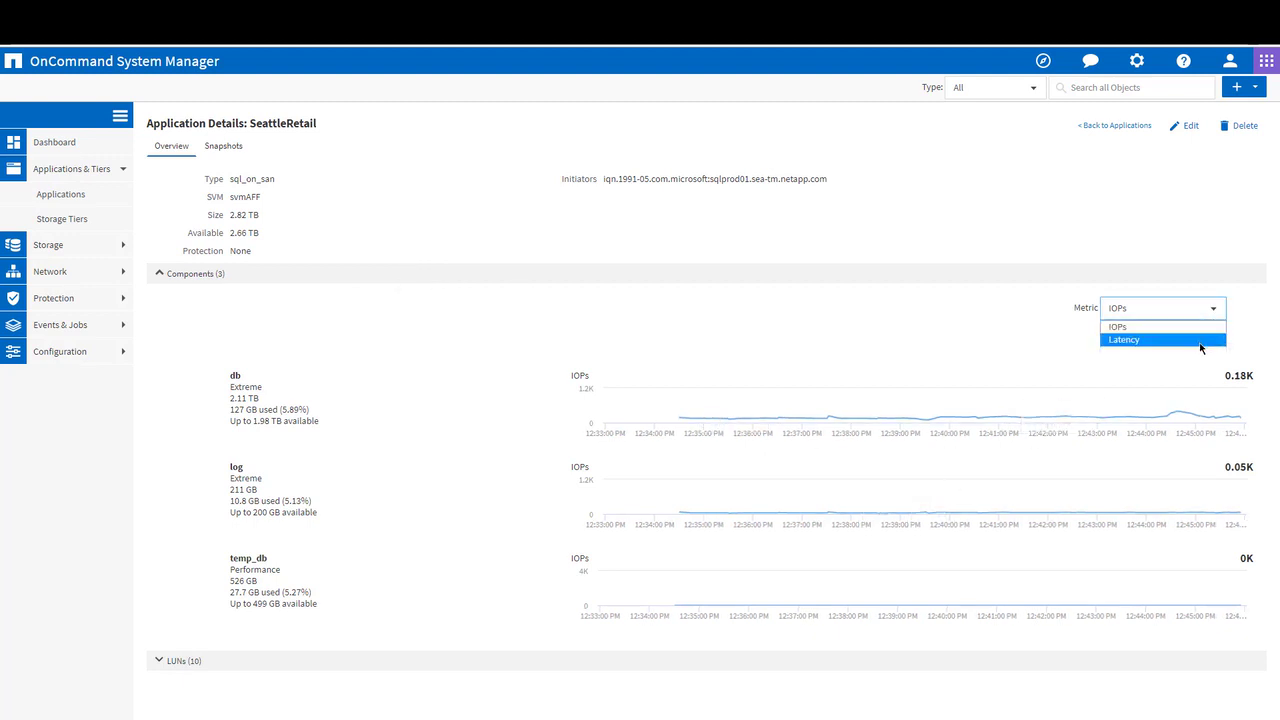
click(1204, 340)
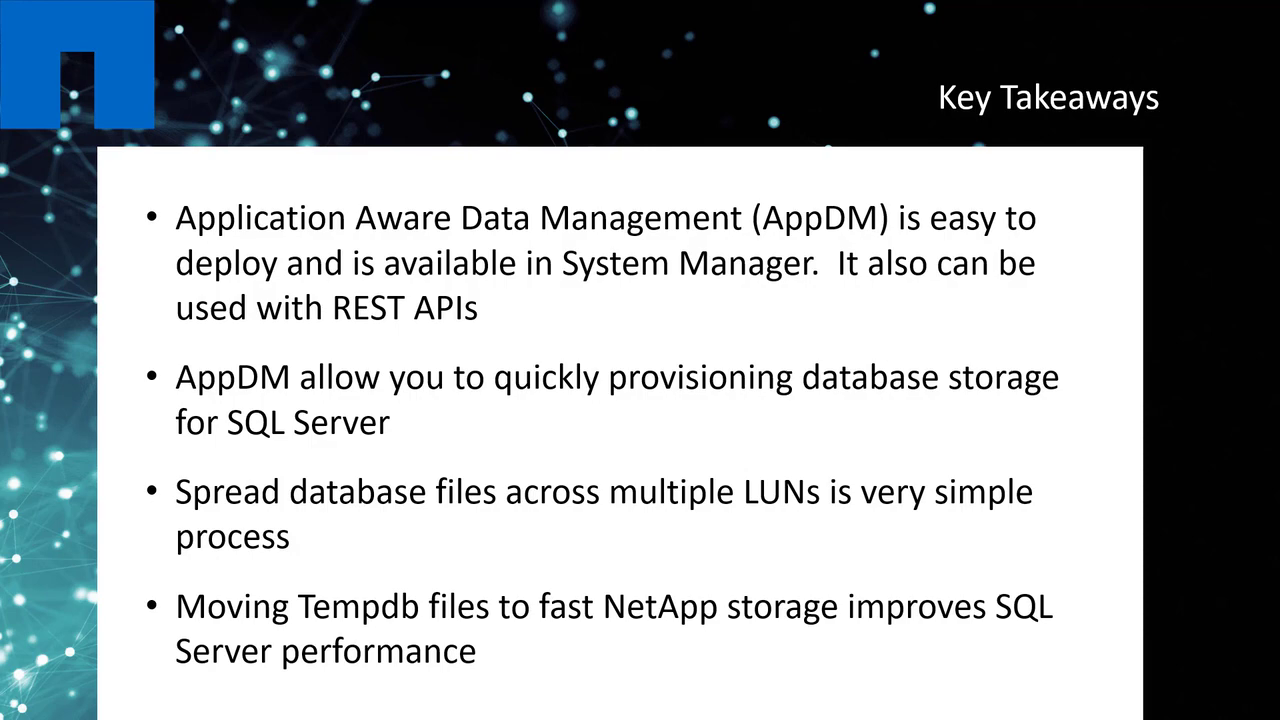
key(Right)
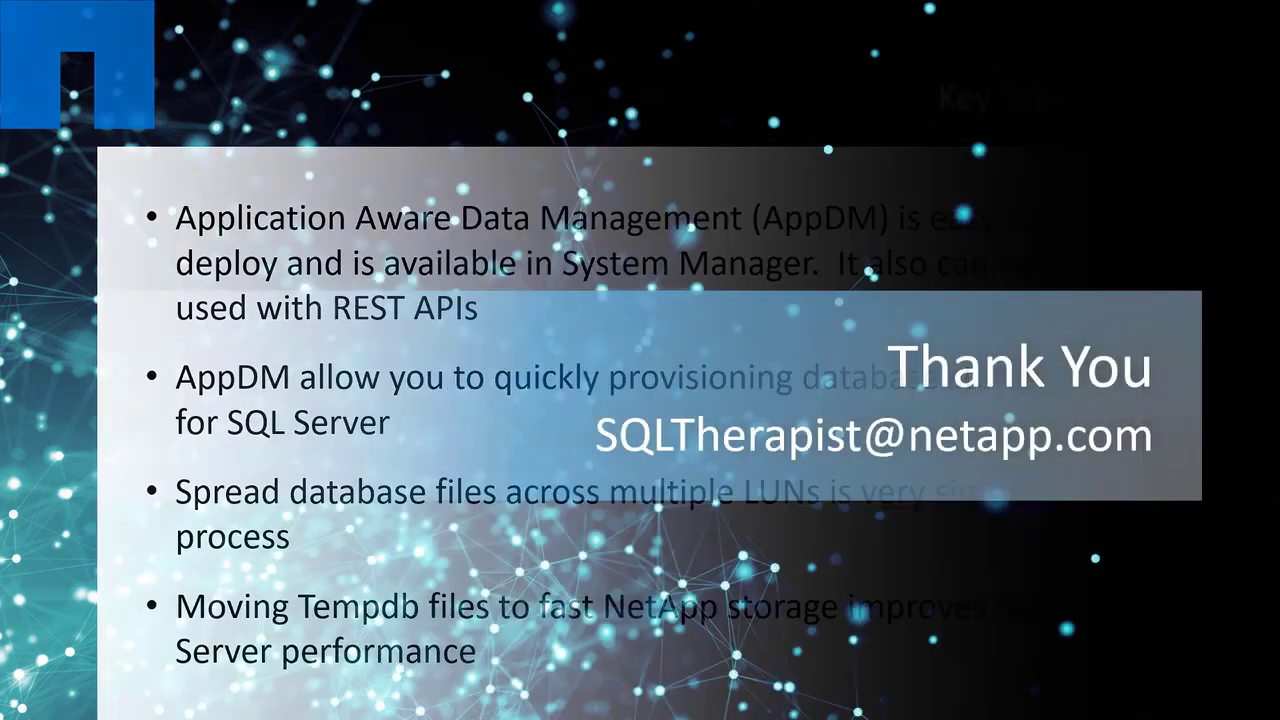